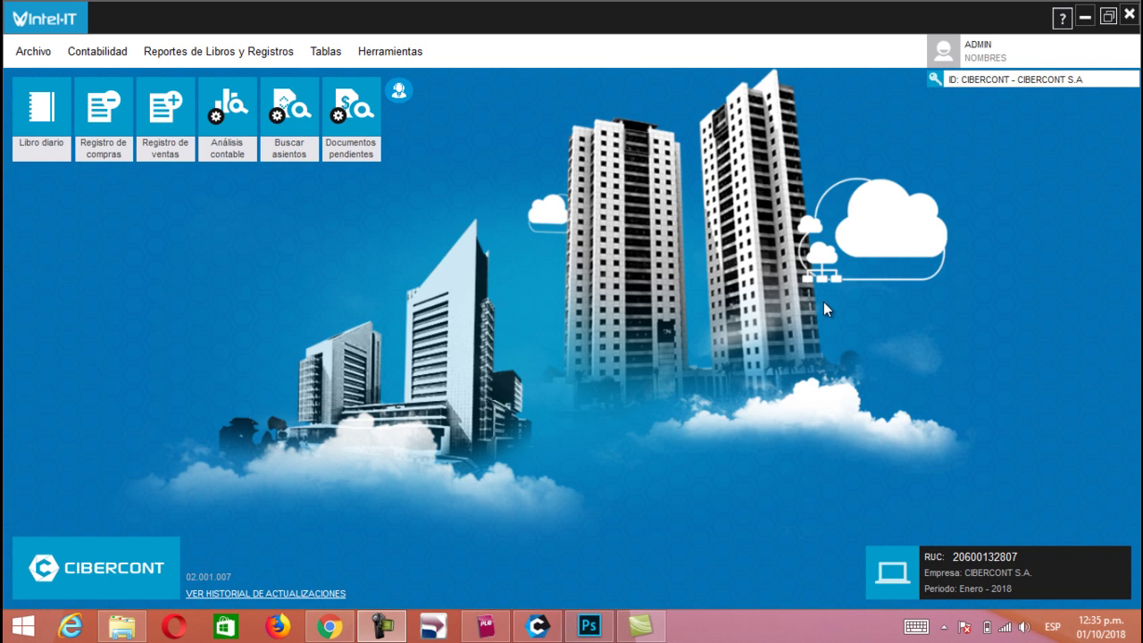
# - In the SUNAT PLE program, add the three electronic book files from the 1 DEMO ERRORES PLE folder for validation
pyautogui.click(330, 626)
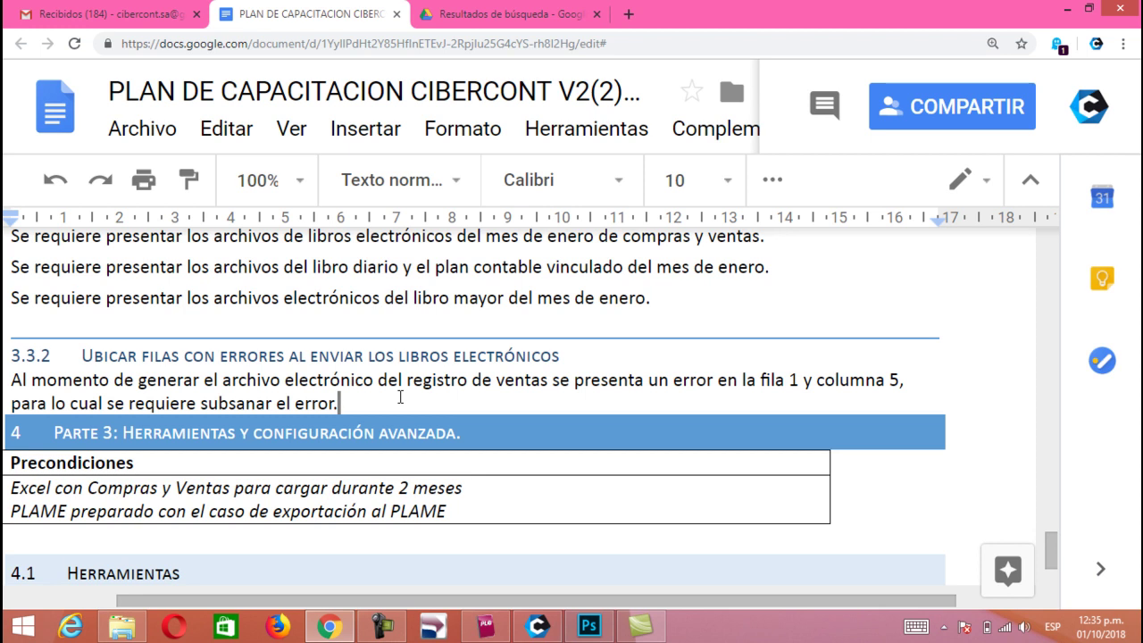
pyautogui.click(538, 625)
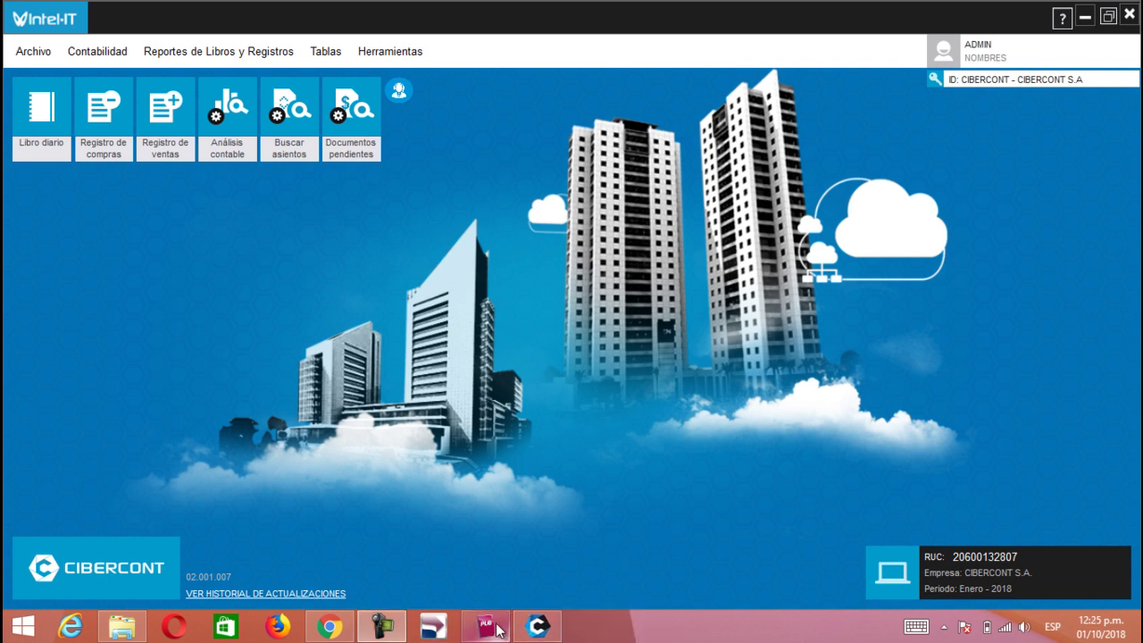
pyautogui.click(497, 631)
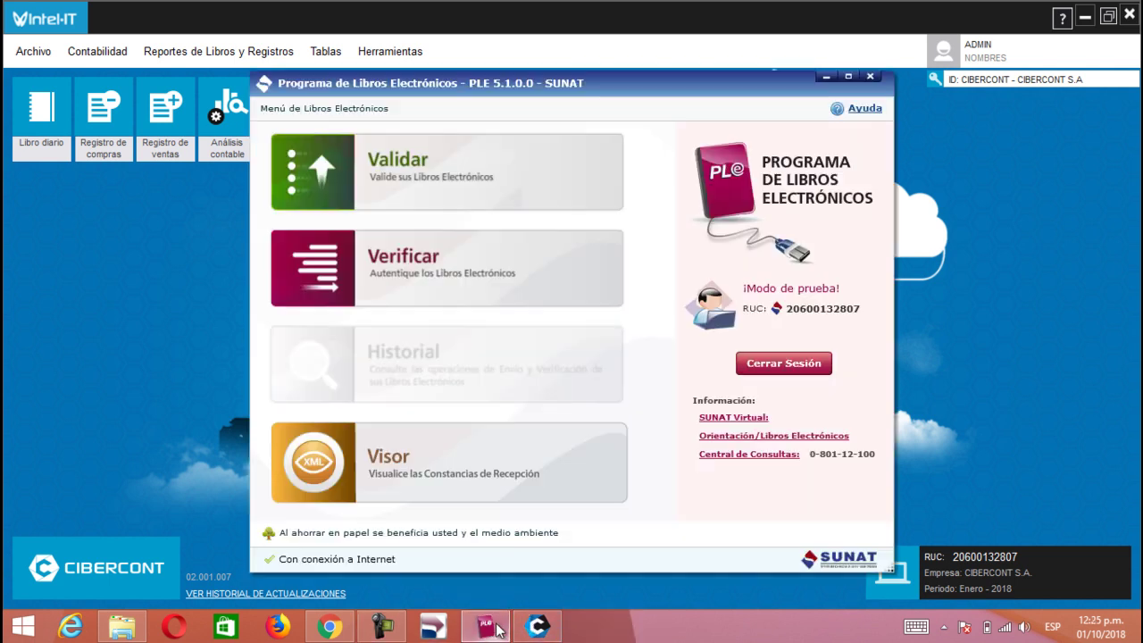
pyautogui.click(529, 182)
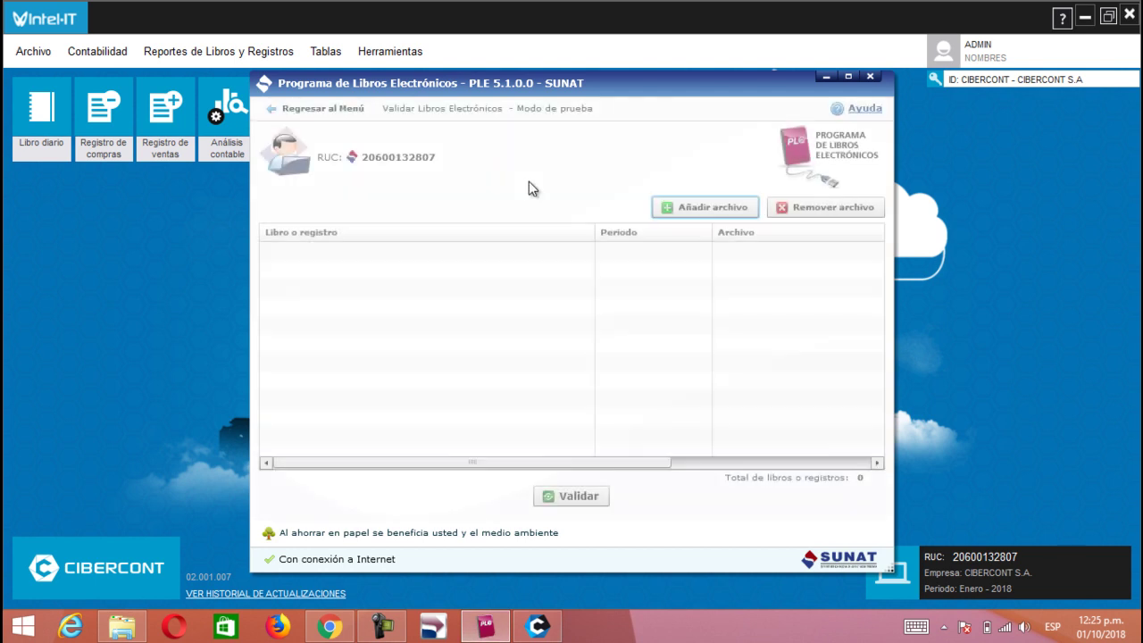
pyautogui.click(708, 207)
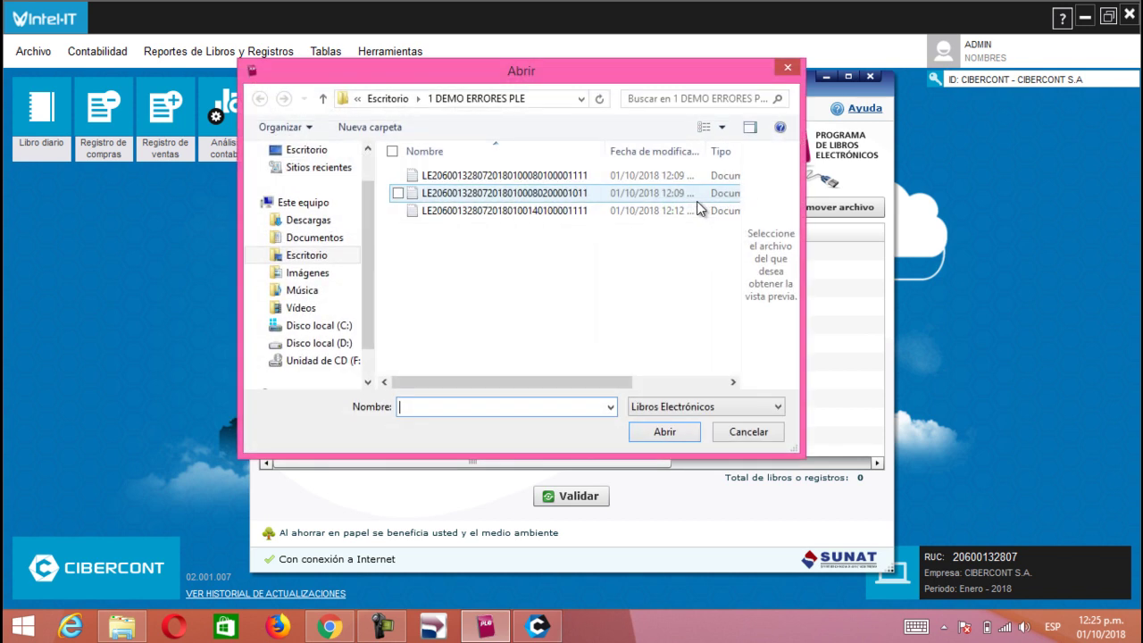
pyautogui.moveTo(498, 269); pyautogui.dragTo(393, 162)
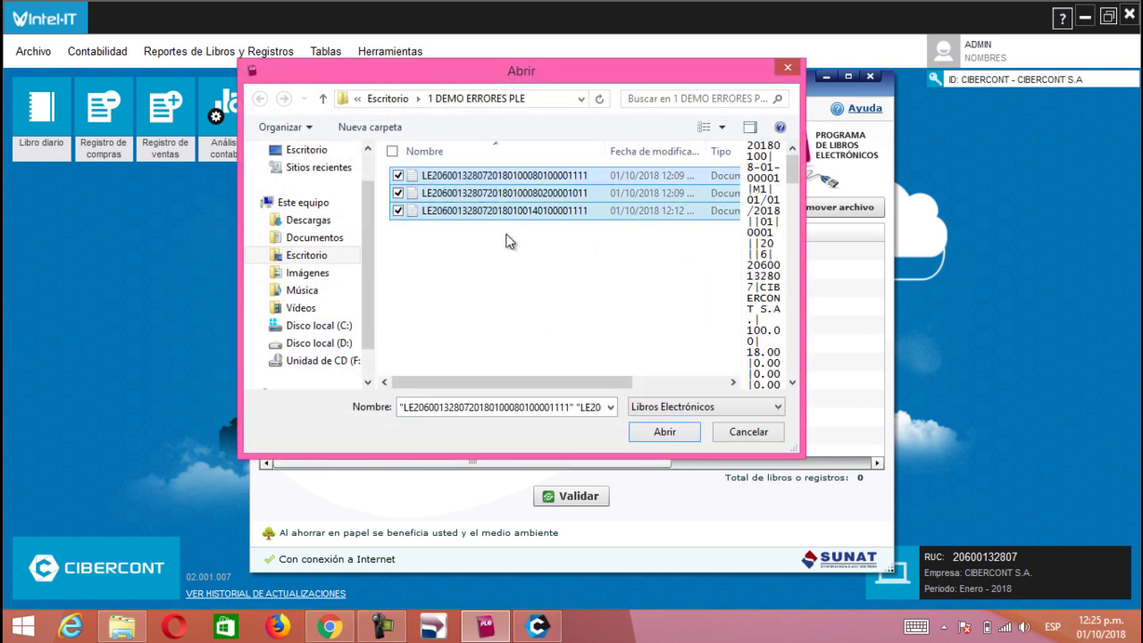
pyautogui.click(660, 432)
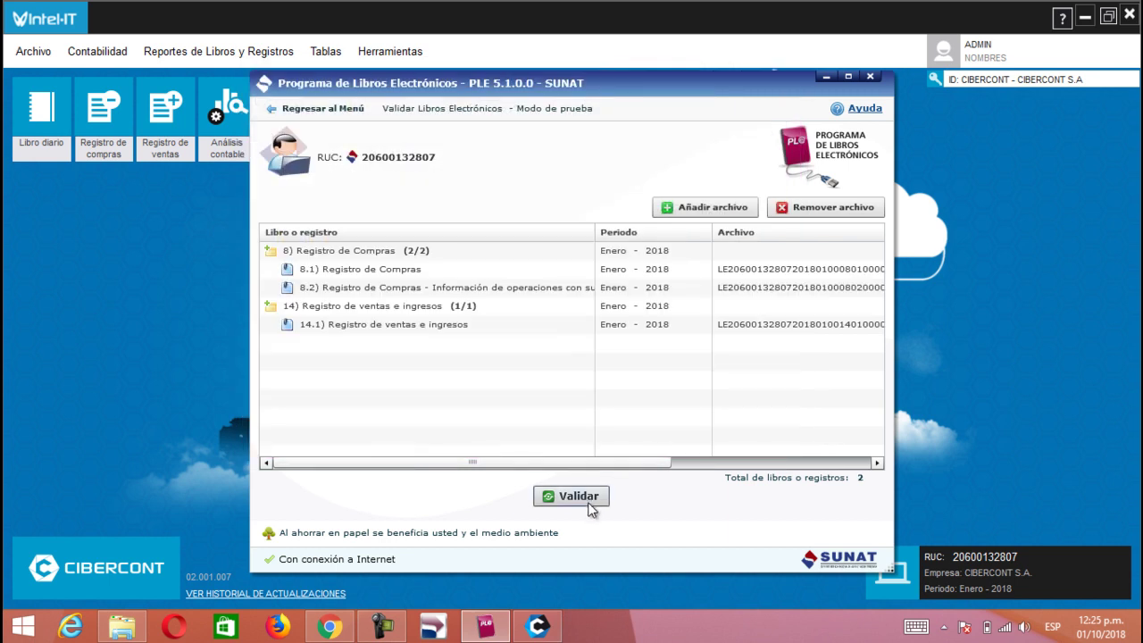
# - Validate the added files and open the constancia of 14.1 Registro de ventas e ingresos at its first error
pyautogui.click(582, 500)
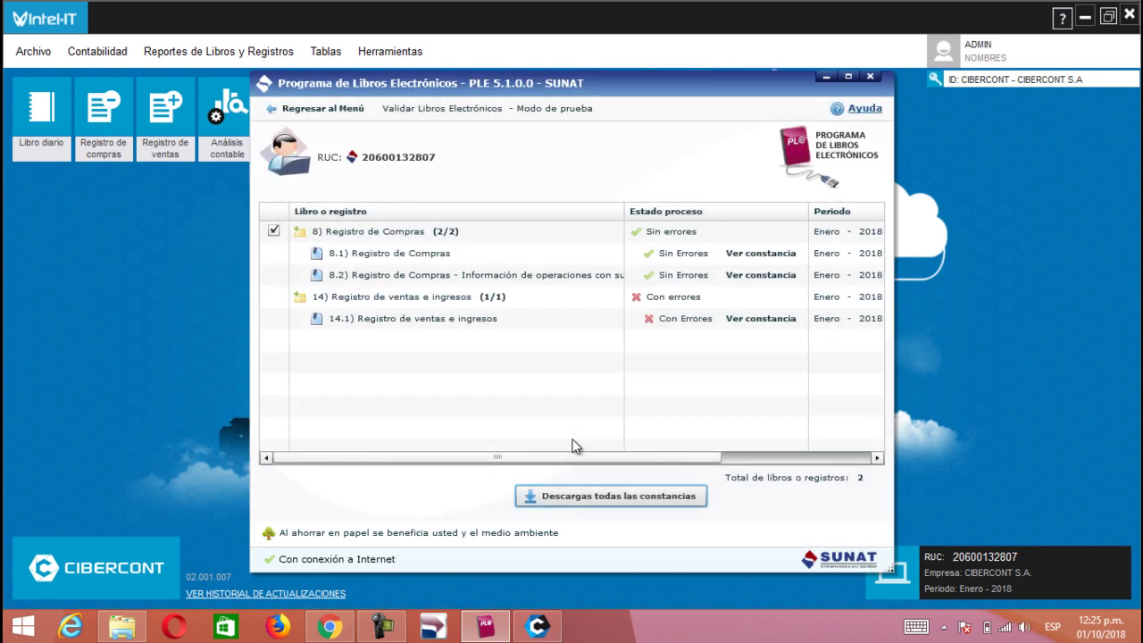
pyautogui.click(783, 319)
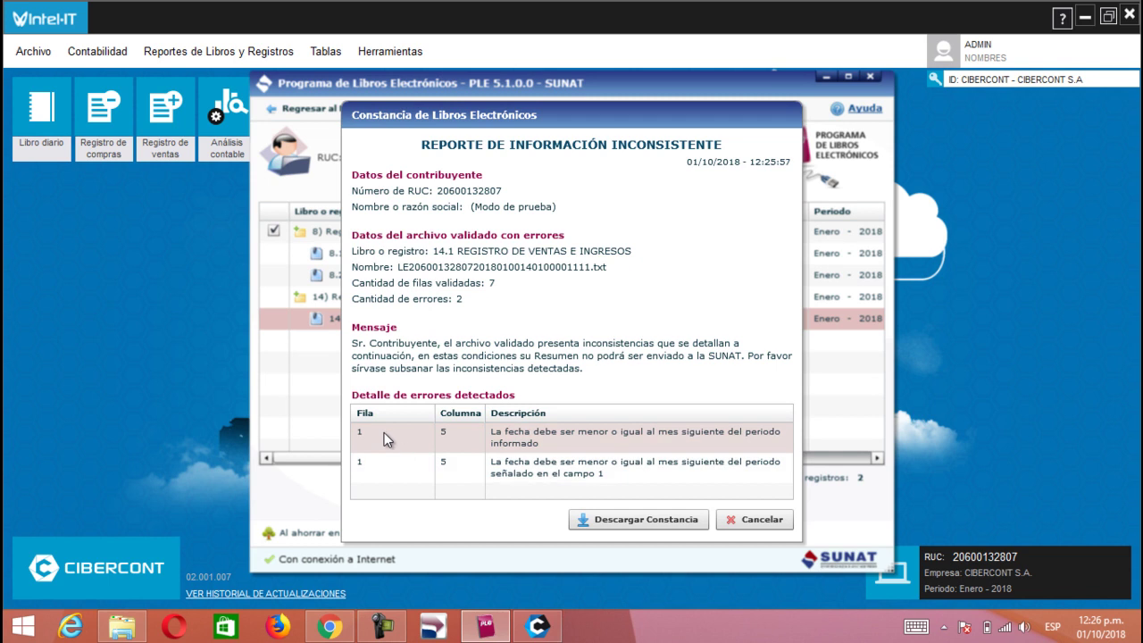
pyautogui.click(464, 440)
# - Switch to CIBERCONT and generate the Formato 14.1 Registro de Ventas e Ingresos for Enero
pyautogui.click(140, 324)
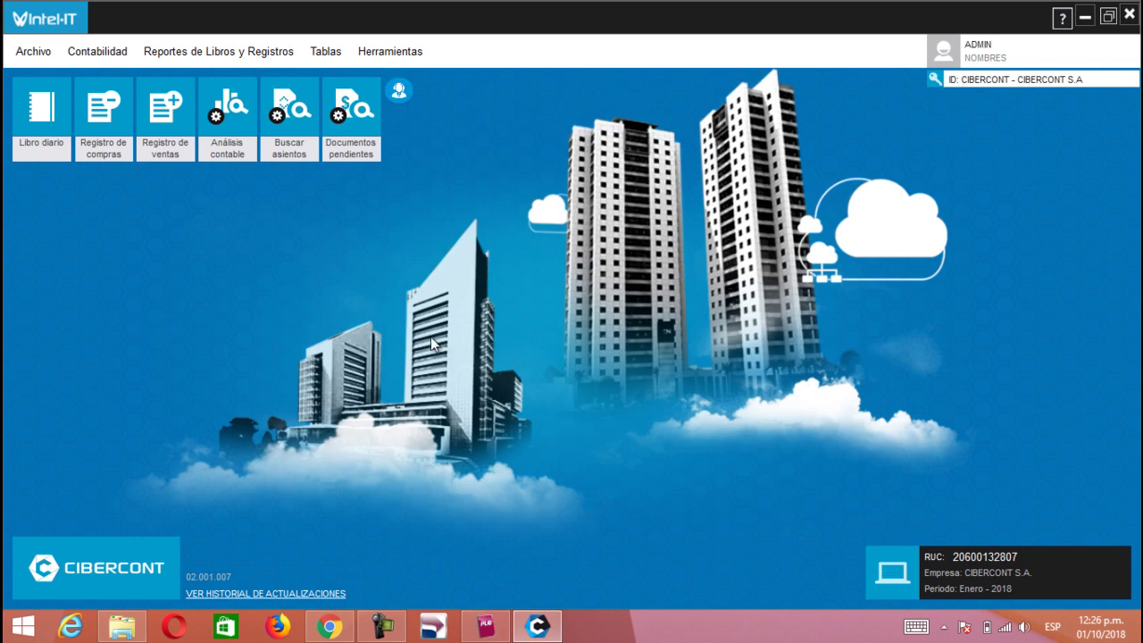
pyautogui.click(251, 58)
pyautogui.moveTo(295, 211)
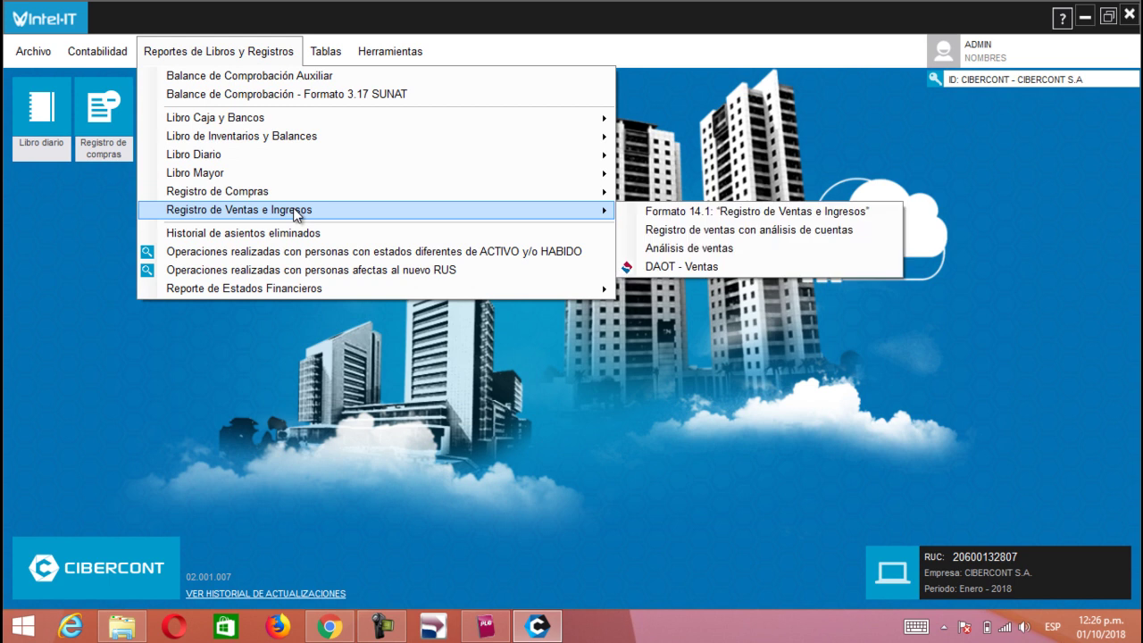
pyautogui.click(684, 215)
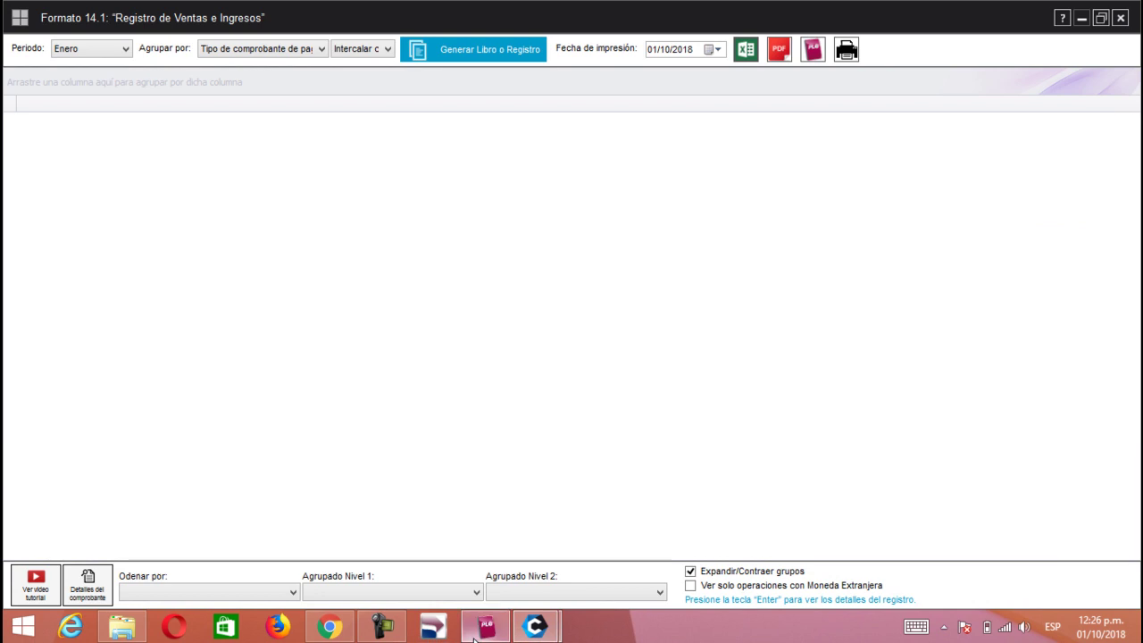
pyautogui.click(478, 634)
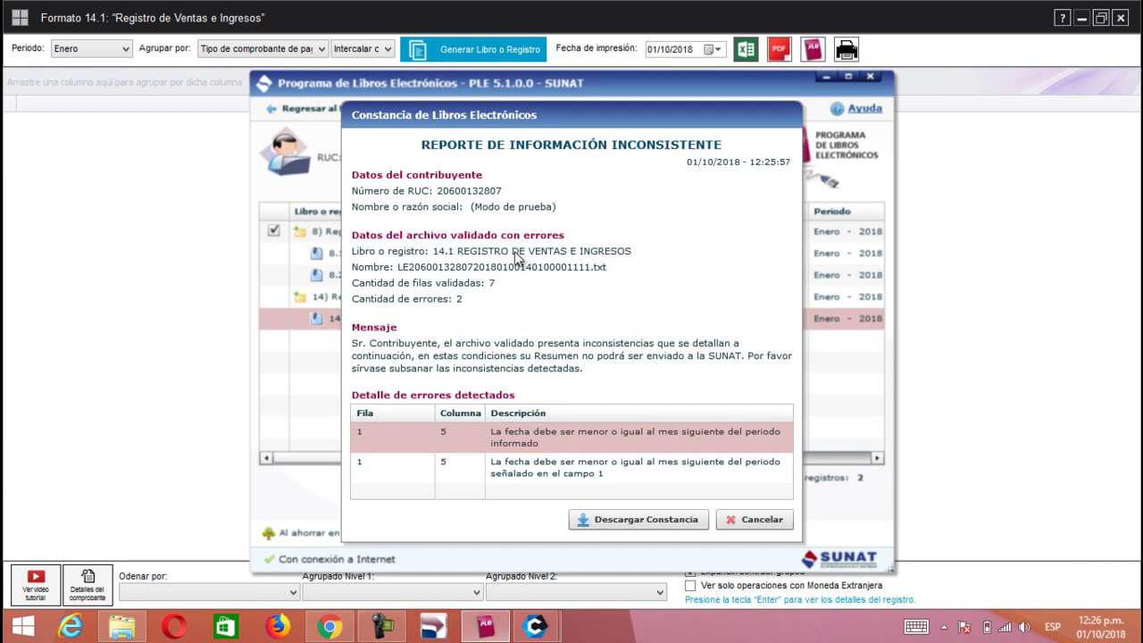
pyautogui.click(95, 255)
pyautogui.click(475, 51)
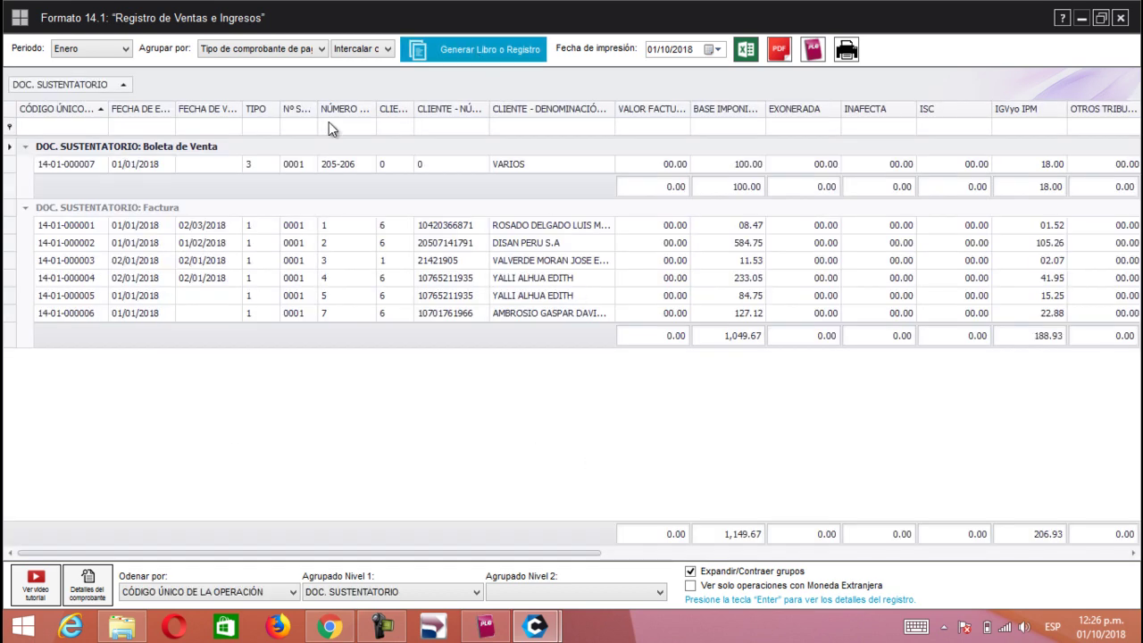
# - Preview the PLE file of the sales register for year 2018, month 01, and go to row 1
pyautogui.click(811, 50)
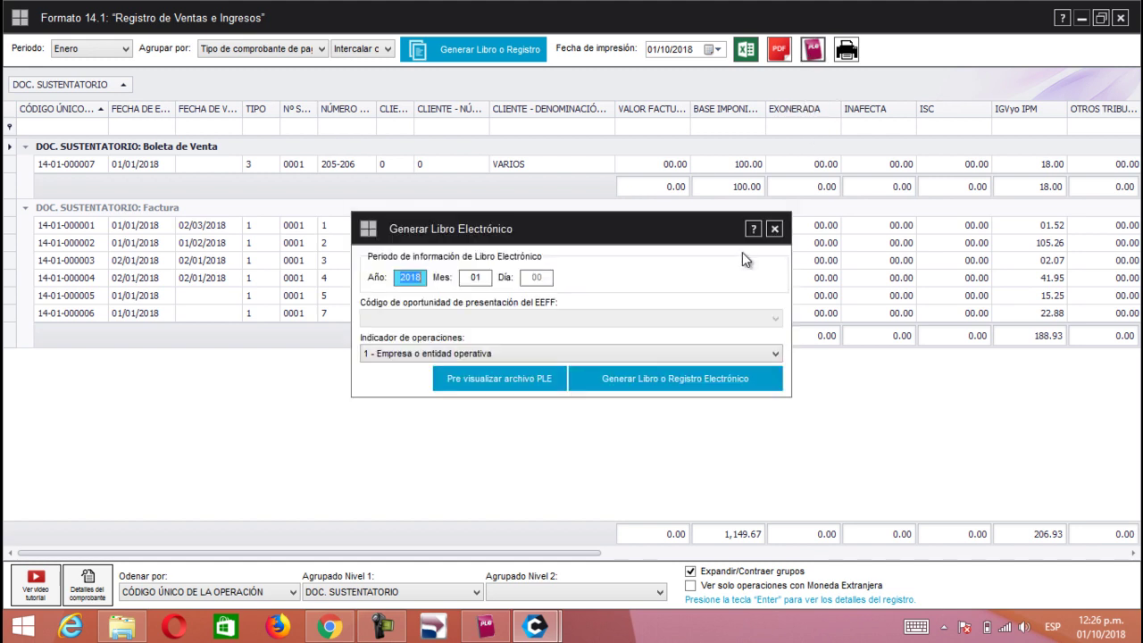
pyautogui.click(472, 379)
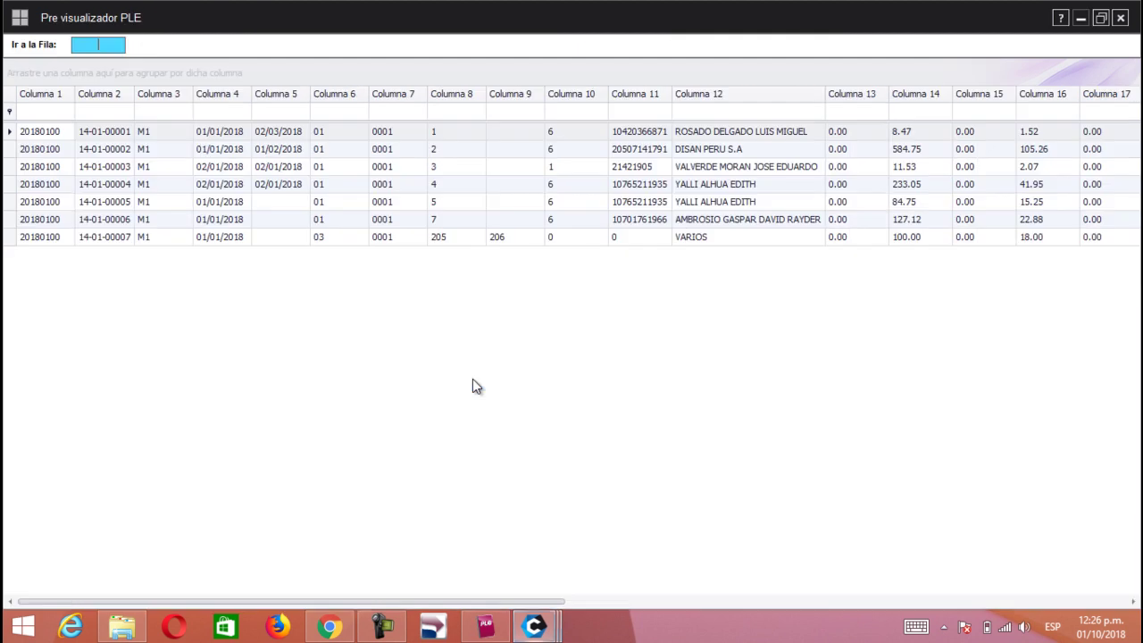
pyautogui.click(494, 628)
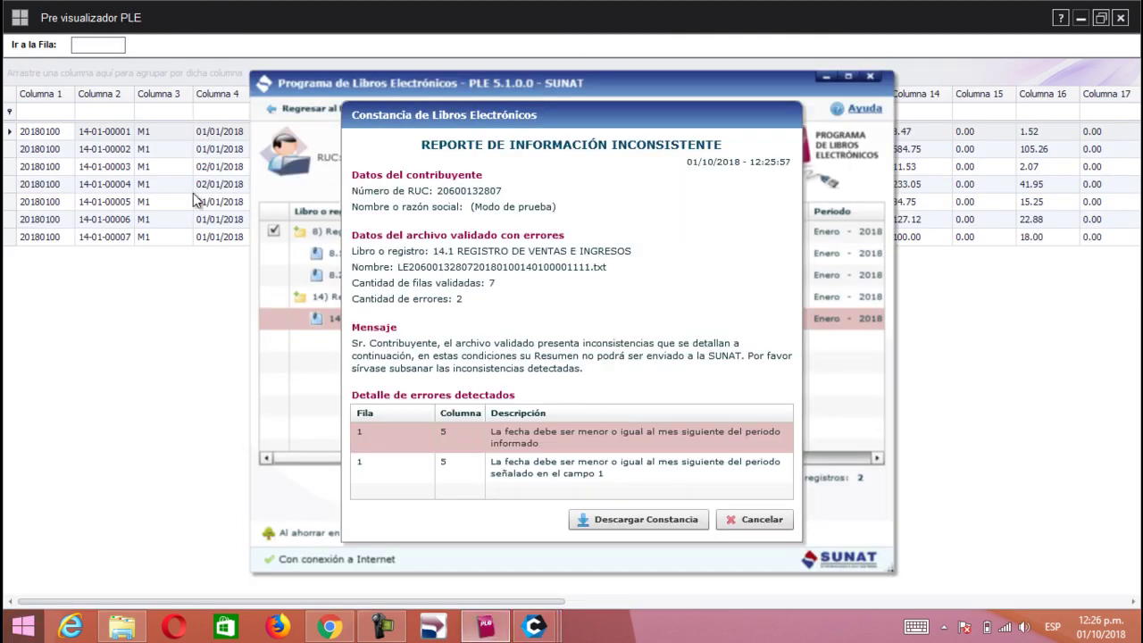
pyautogui.click(78, 50)
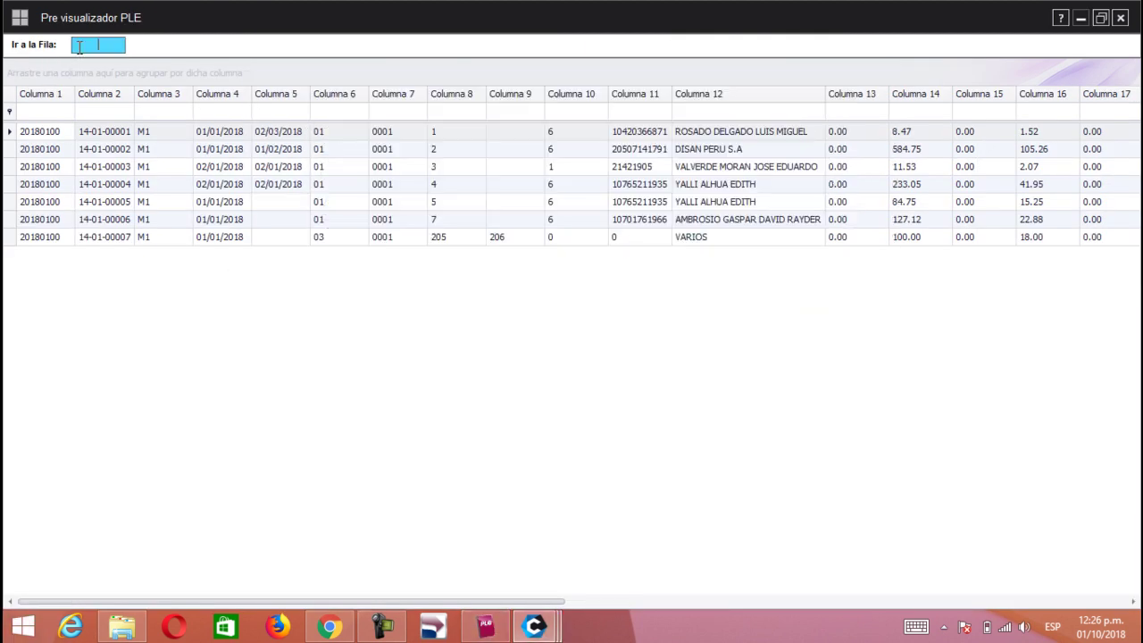
pyautogui.click(486, 626)
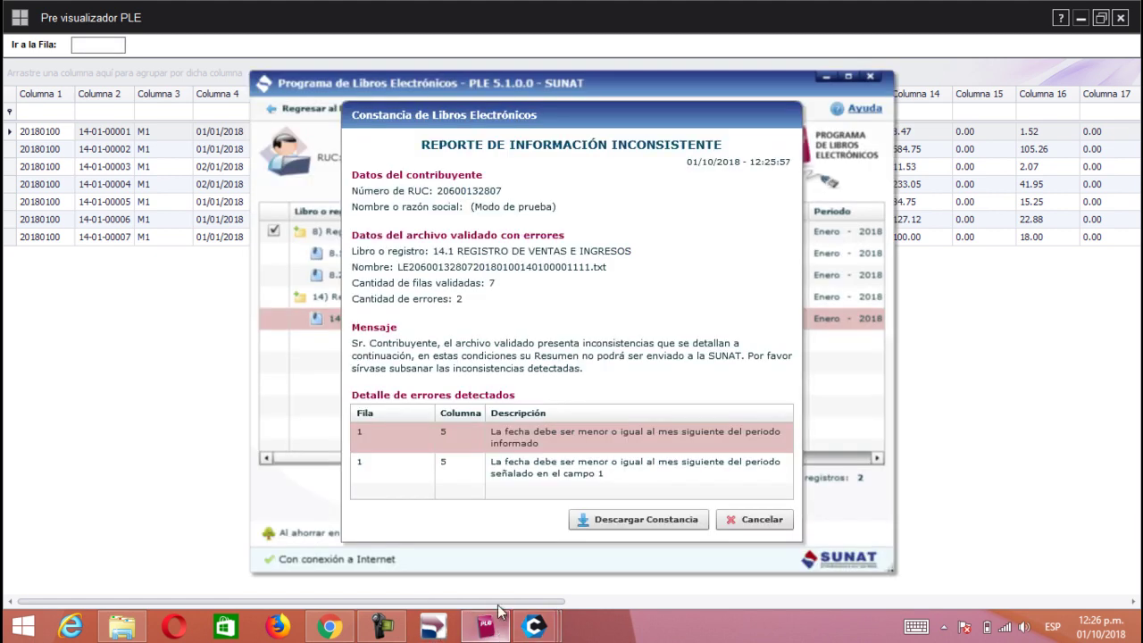
pyautogui.click(78, 43)
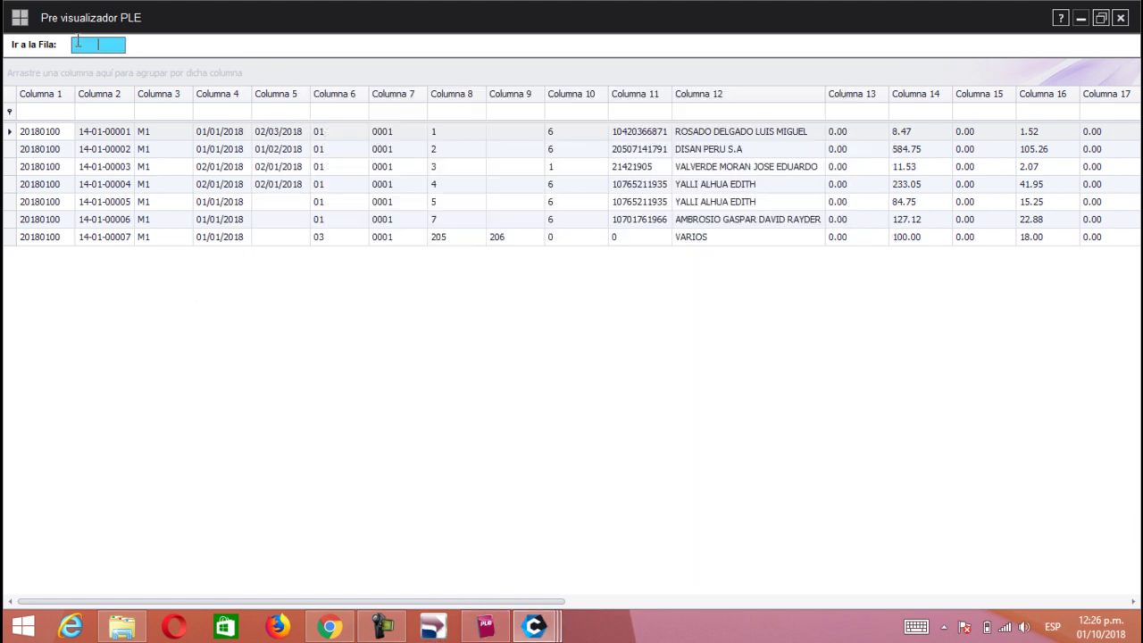
pyautogui.write('1')
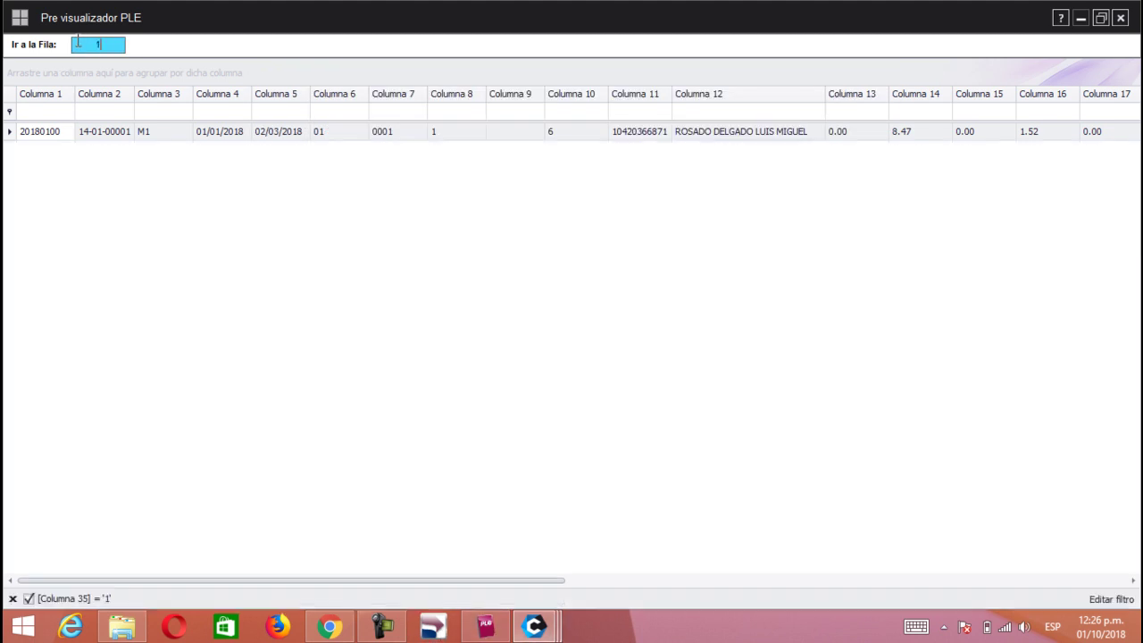
# - Check the error's column in the PLE report, then open the sale record from Columna 5 of the previewed row 1
pyautogui.click(486, 627)
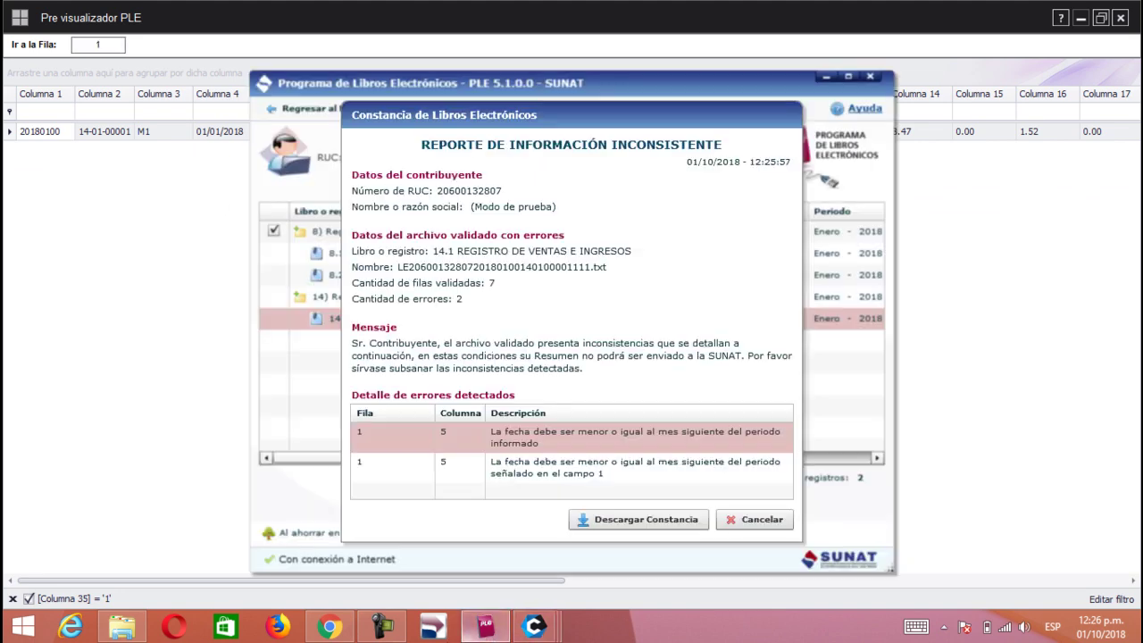
pyautogui.doubleClick(451, 447)
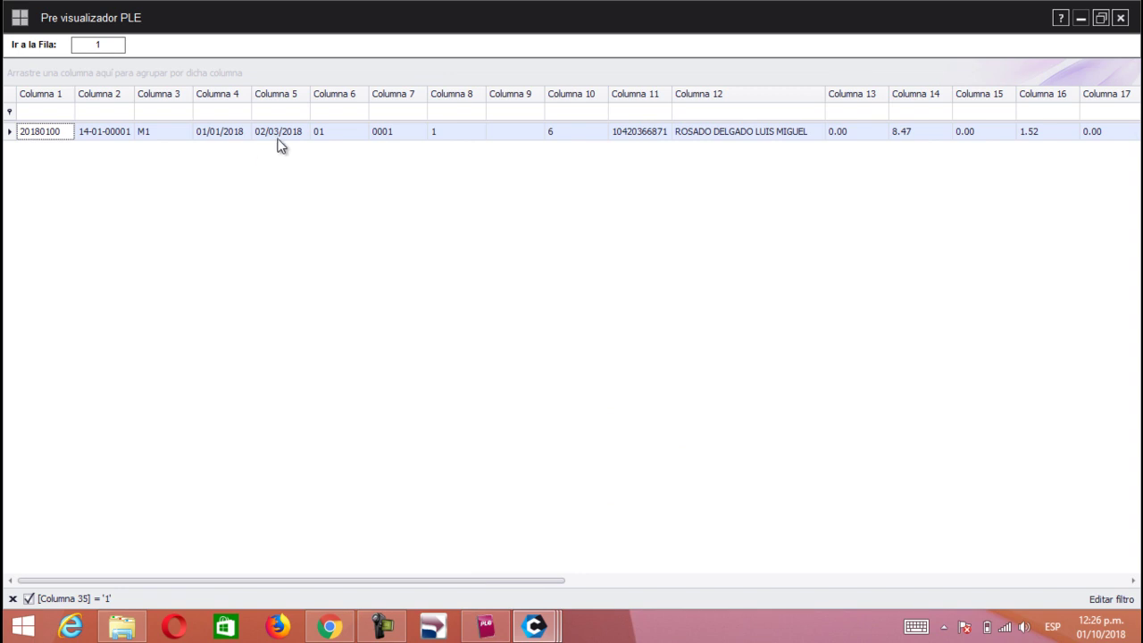
pyautogui.click(279, 134)
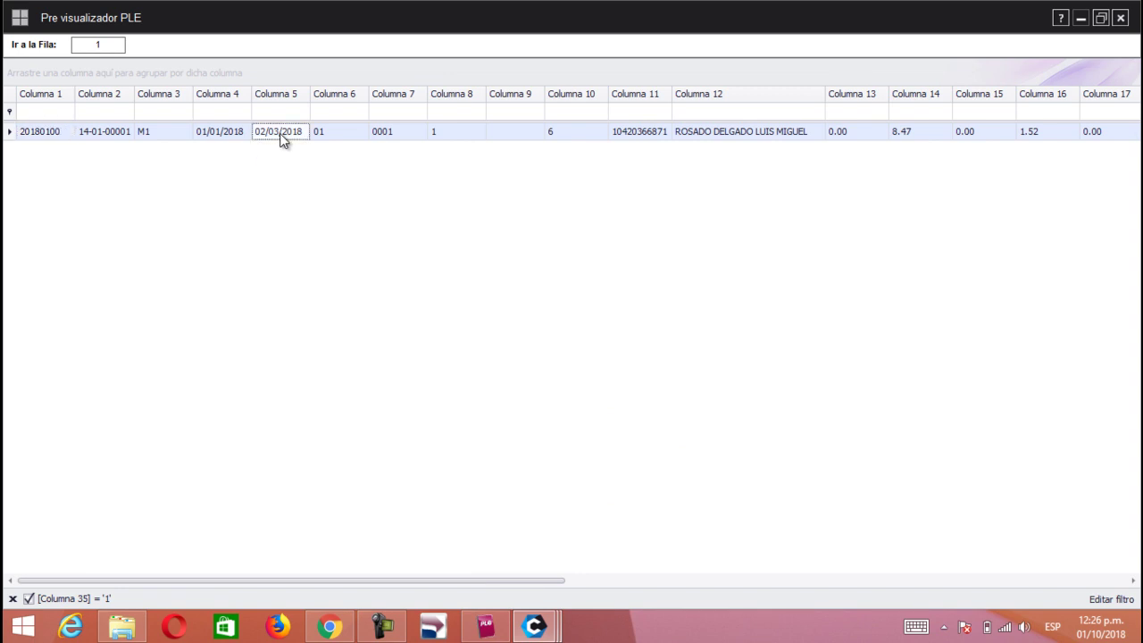
pyautogui.doubleClick(280, 133)
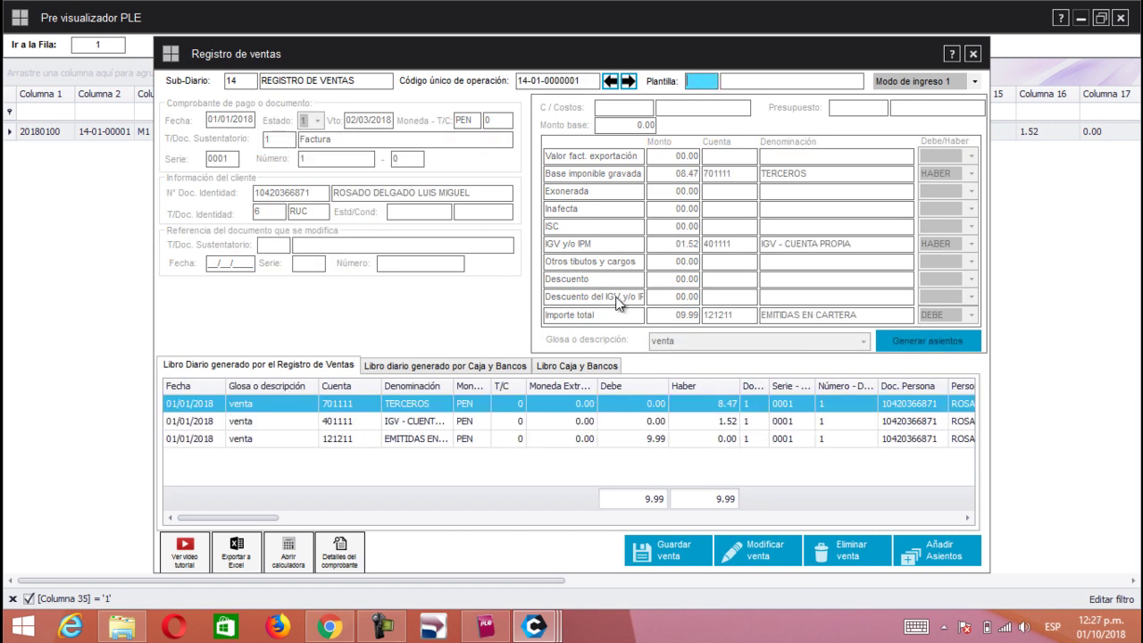
# - Enable modification of the sale and clear its due date (Vto)
pyautogui.click(755, 571)
pyautogui.click(541, 346)
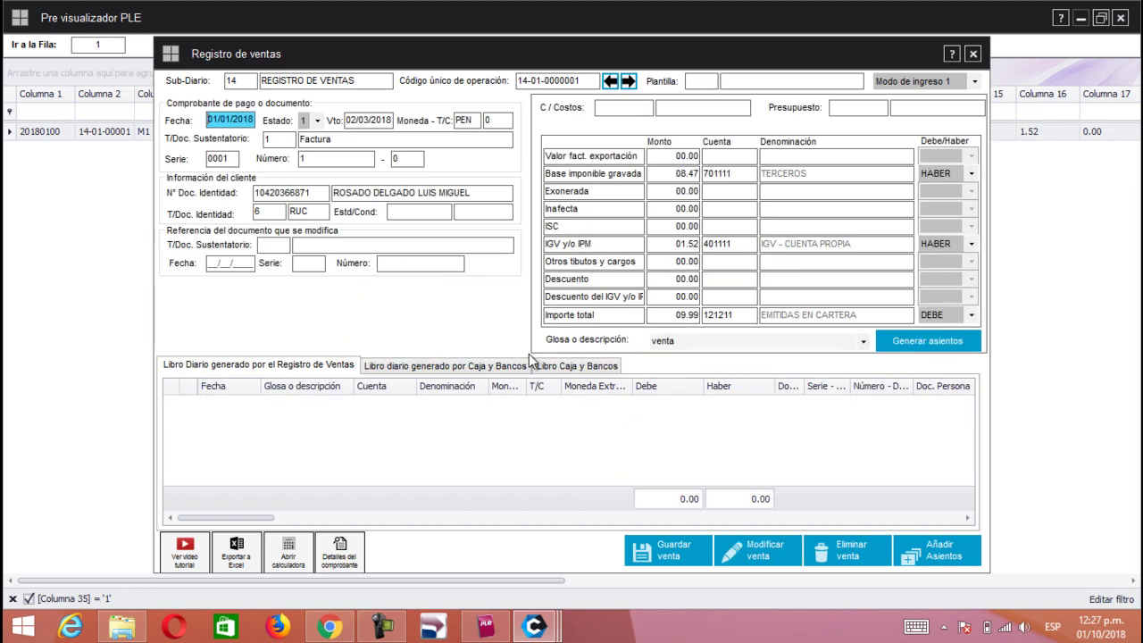
pyautogui.press('Tab')
pyautogui.press('Tab')
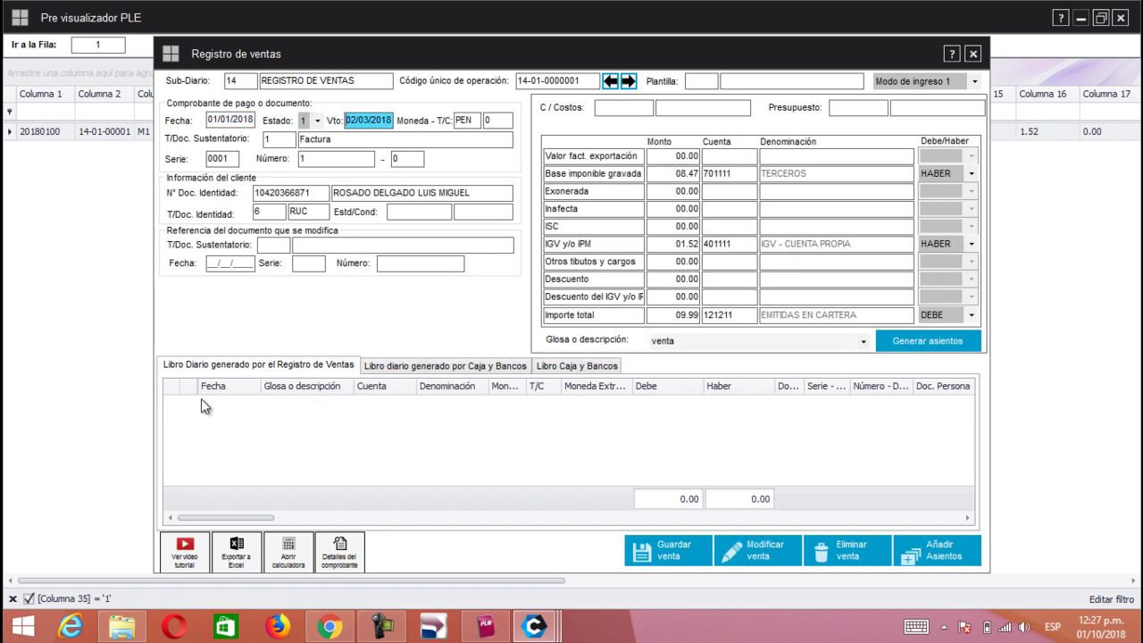
pyautogui.click(497, 632)
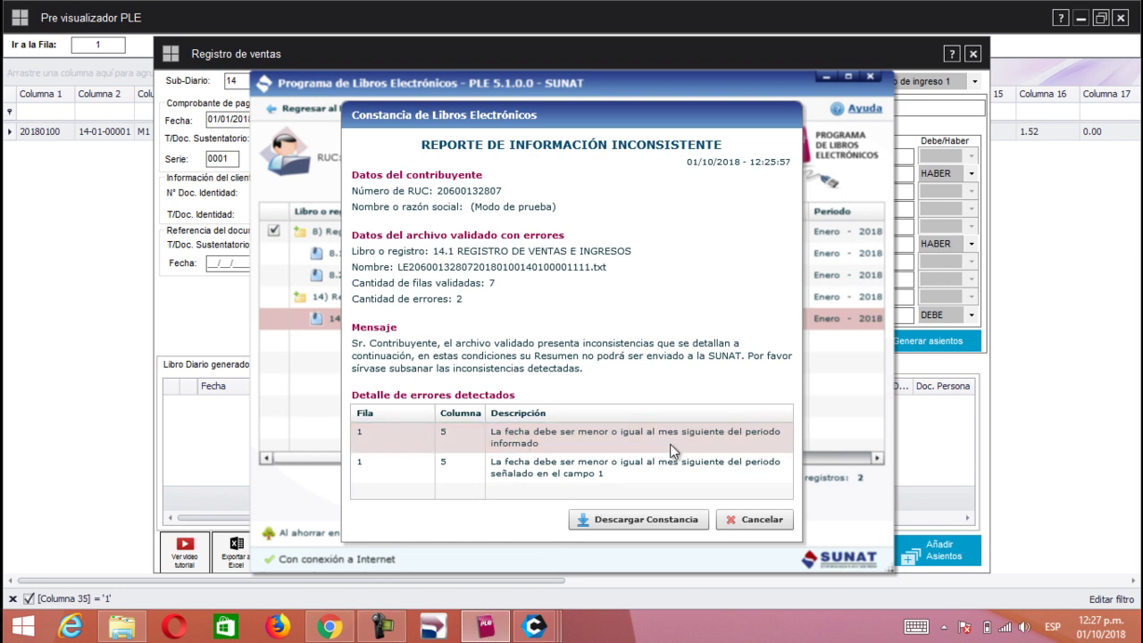
pyautogui.click(219, 122)
pyautogui.click(371, 120)
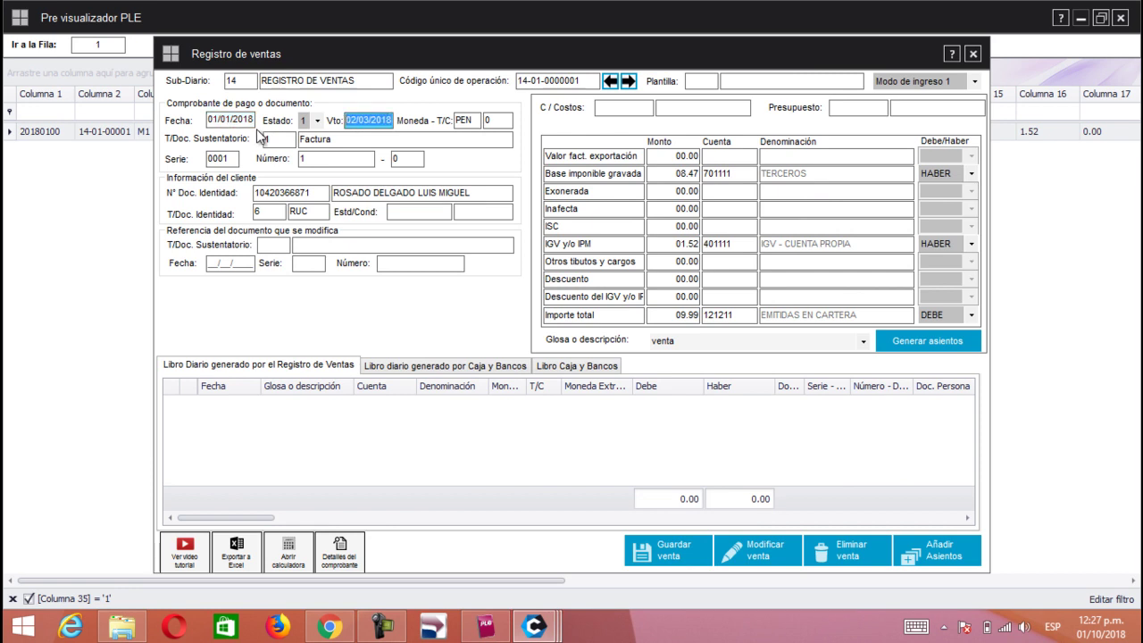
pyautogui.press('Delete')
pyautogui.press('Tab')
pyautogui.press('Tab')
pyautogui.press('Tab')
pyautogui.press('Tab')
pyautogui.press('Tab')
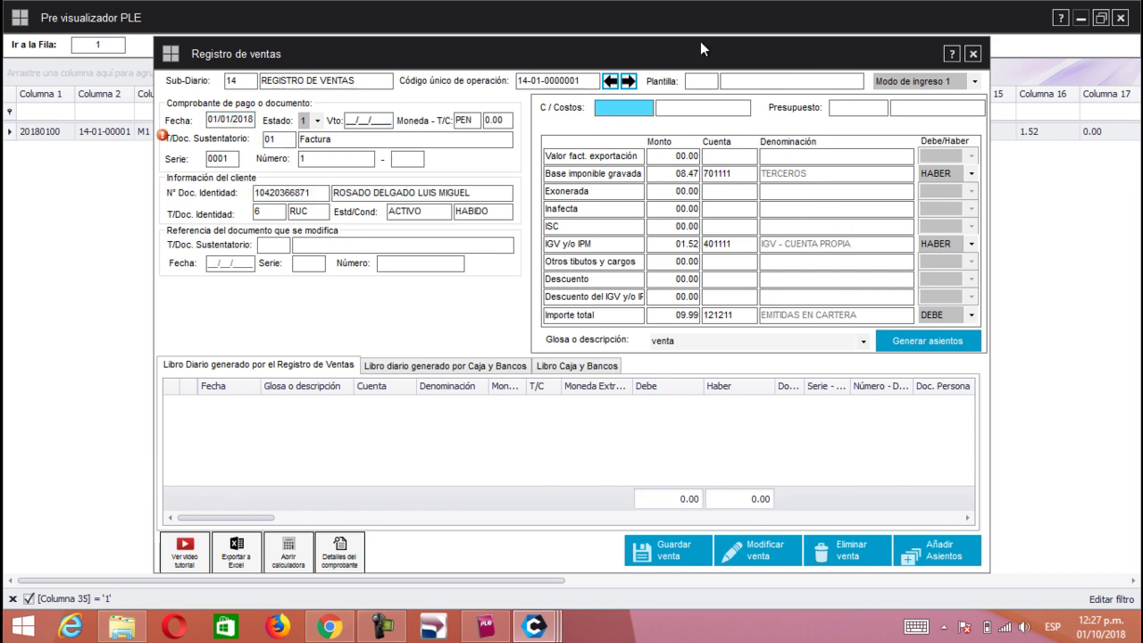
# - Regenerate the sale's journal entries, save the sale and close its record
pyautogui.click(943, 347)
pyautogui.click(651, 548)
pyautogui.click(520, 343)
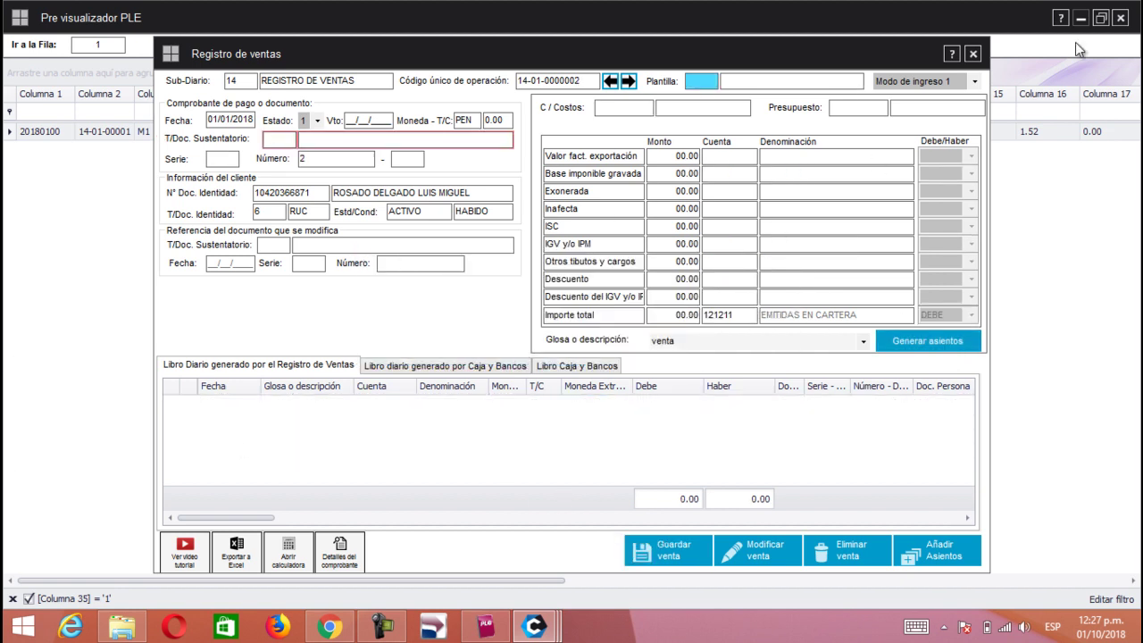
pyautogui.click(973, 55)
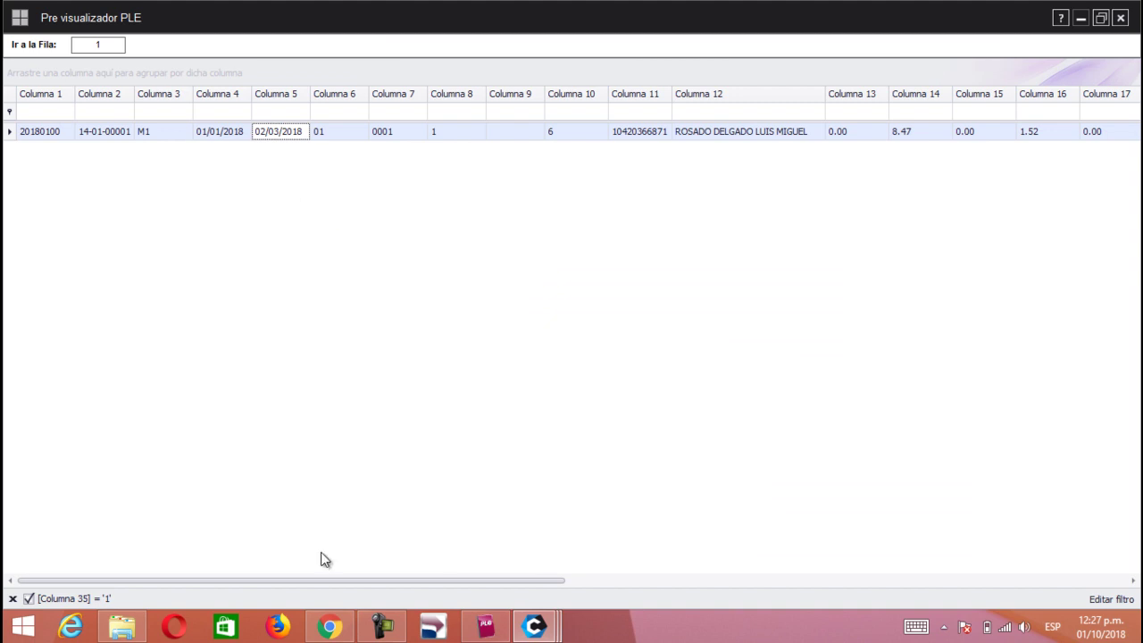
# - Compare the row 1, column 5 errors in the SUNAT PLE report with row 1 of CIBERCONT's PLE preview
pyautogui.click(476, 631)
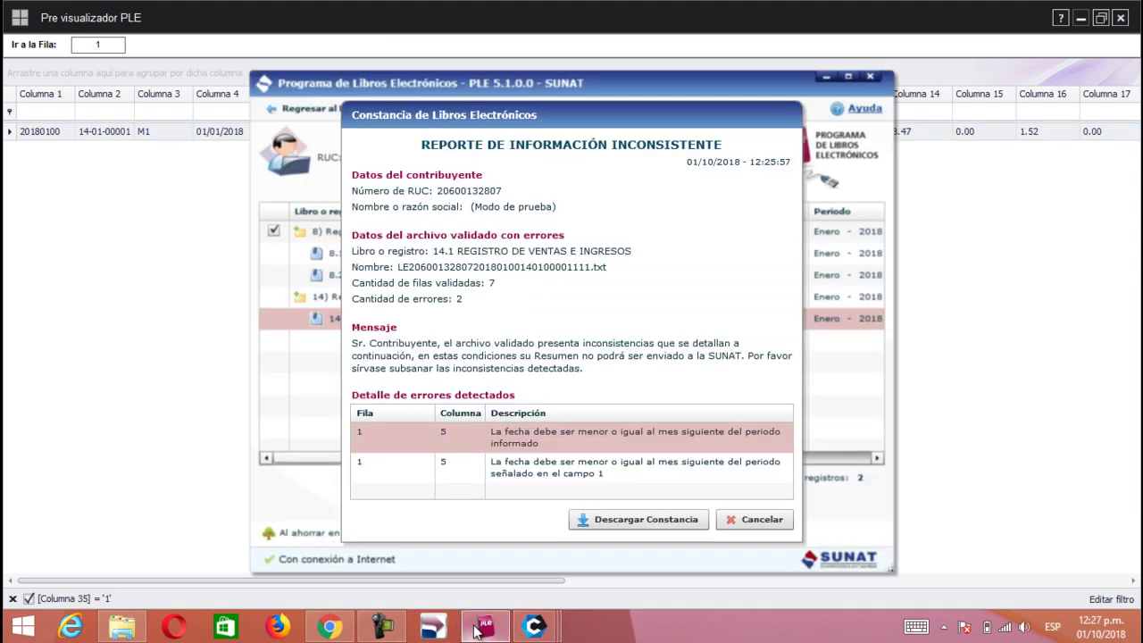
pyautogui.click(463, 468)
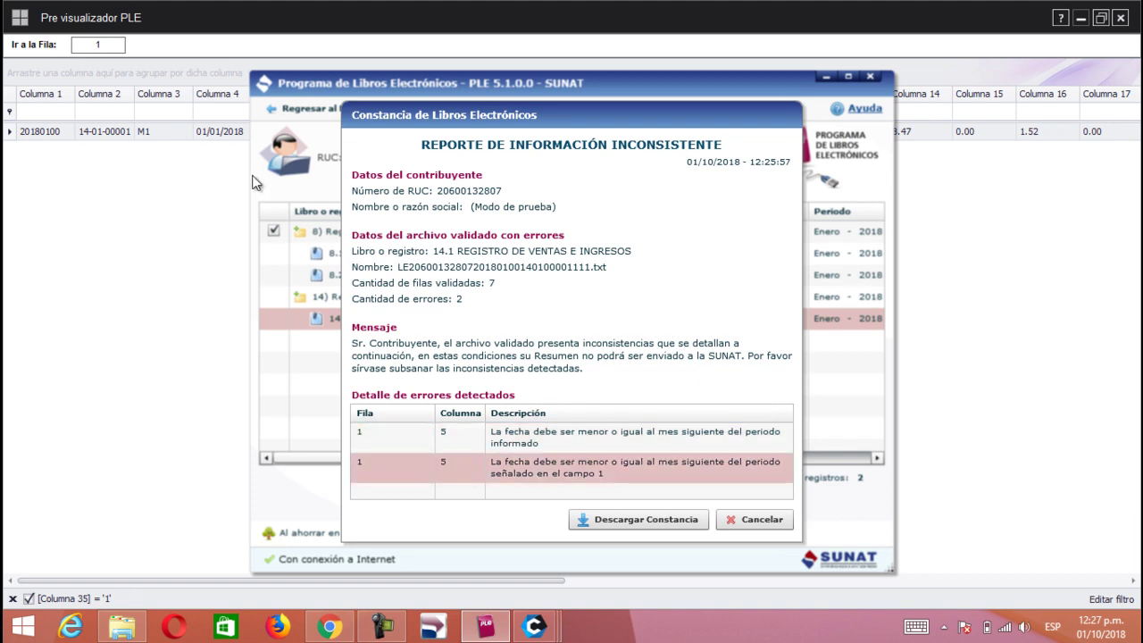
pyautogui.click(113, 43)
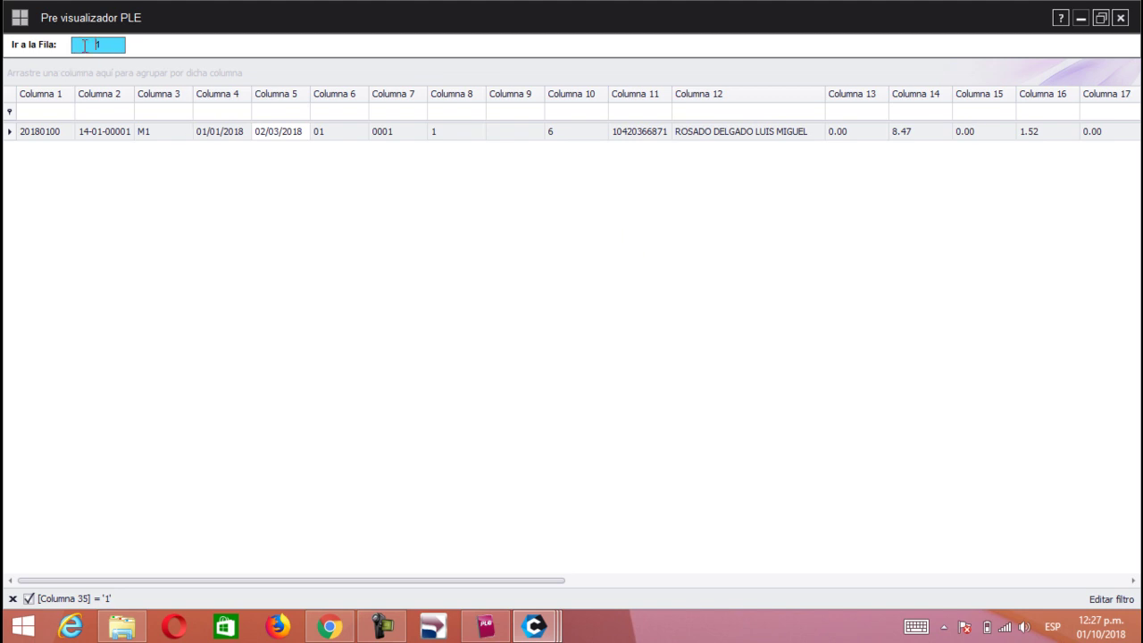
pyautogui.click(485, 626)
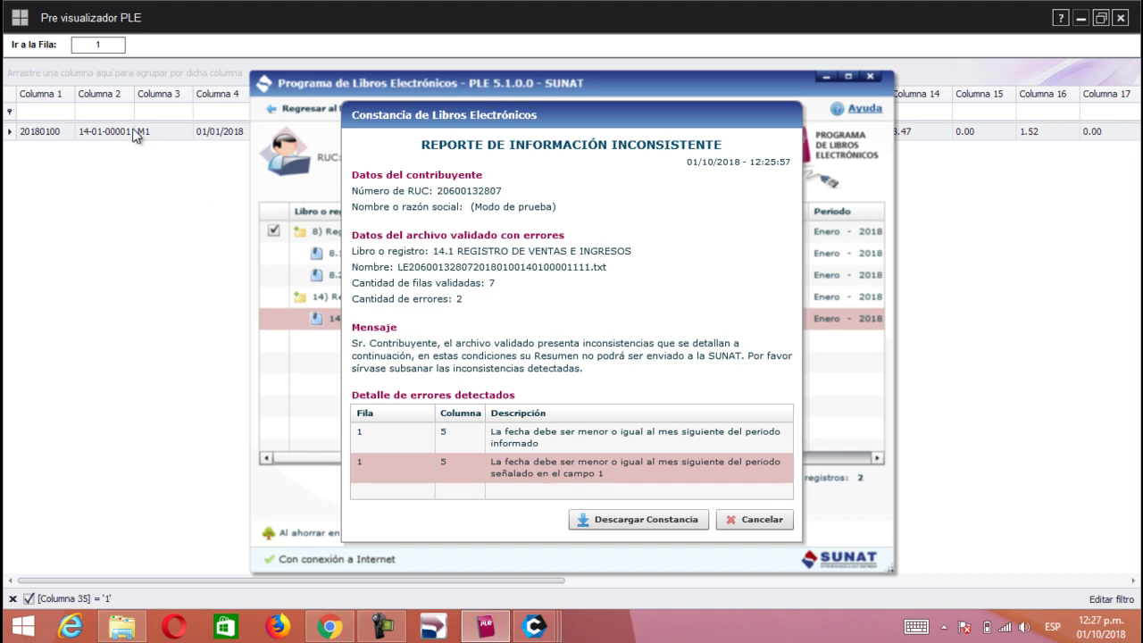
pyautogui.click(92, 49)
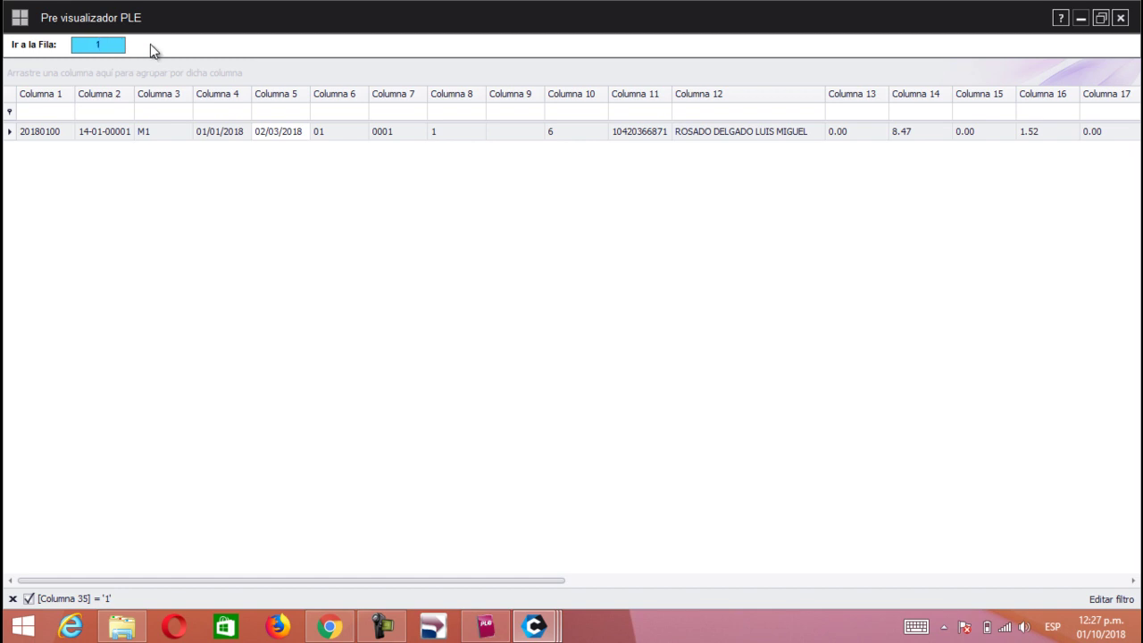
pyautogui.press('Return')
pyautogui.click(228, 134)
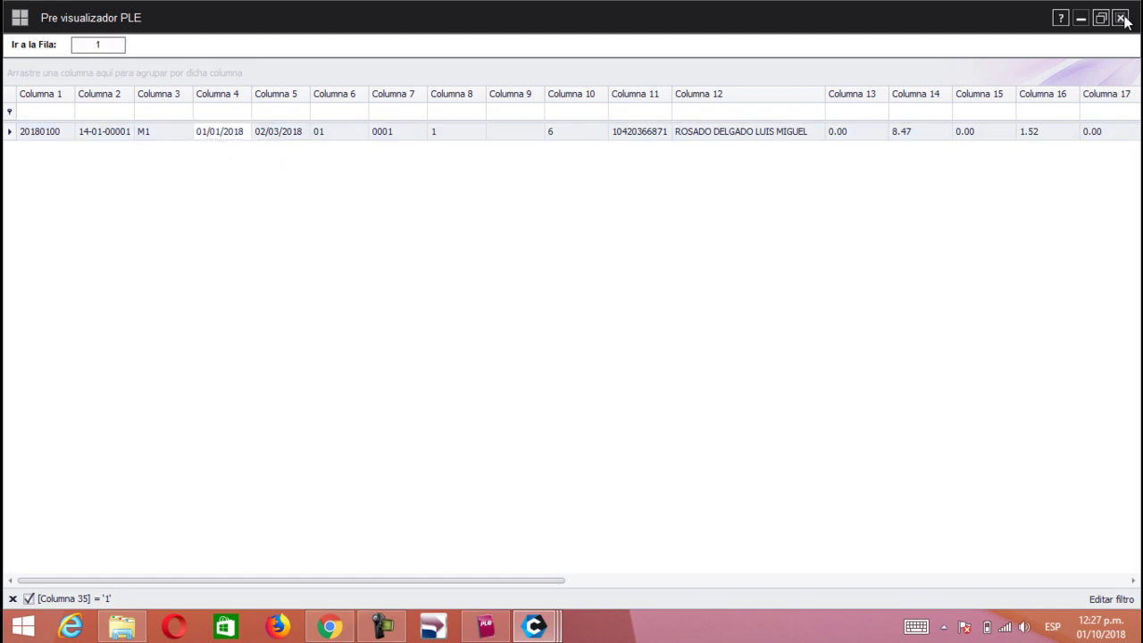
# - Close the PLE preview and the electronic book dialog, and regenerate the Formato 14.1 sales register for Enero
pyautogui.click(1121, 17)
pyautogui.click(774, 230)
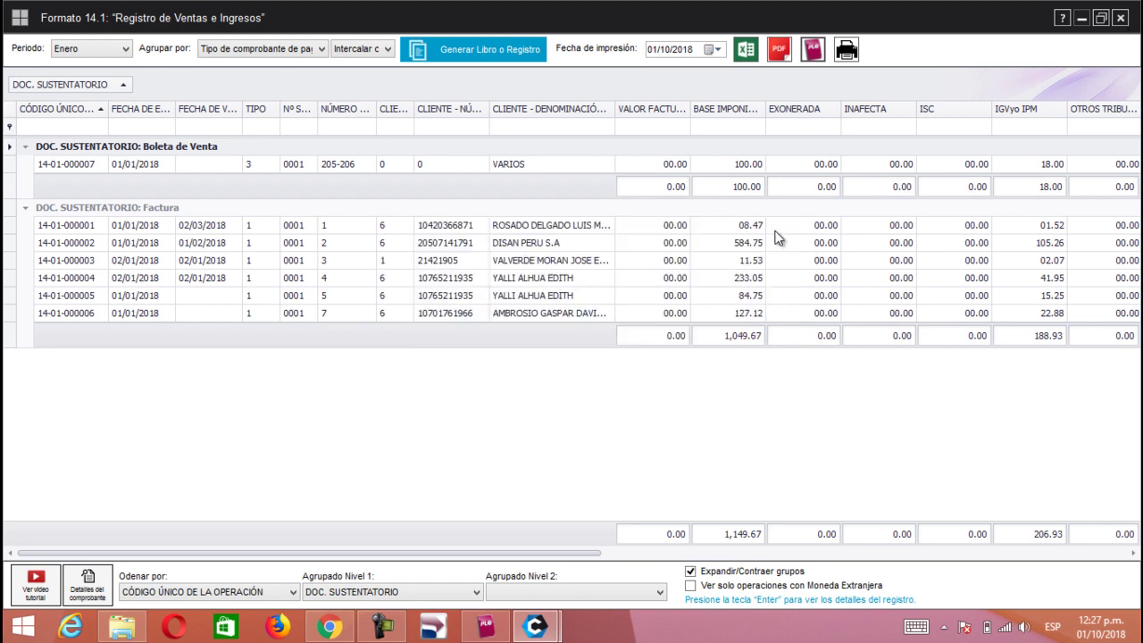
pyautogui.click(465, 42)
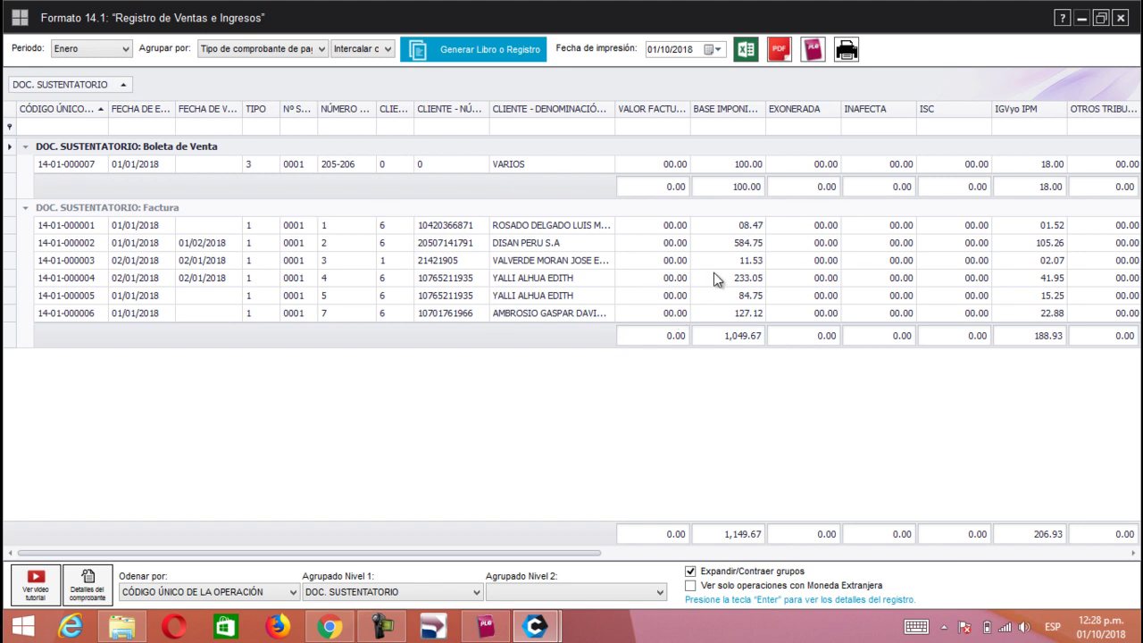
# - Generate the electronic sales register for year 2018, month 01, into the desktop folder 1 DEMO ERRORES PLE
pyautogui.click(811, 56)
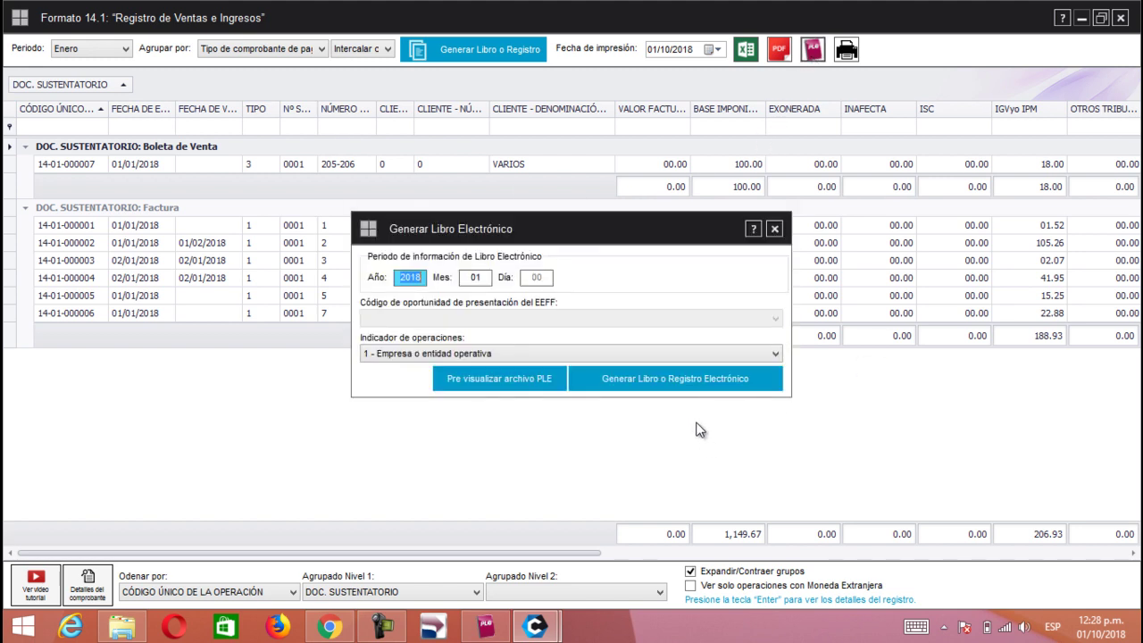
pyautogui.click(689, 381)
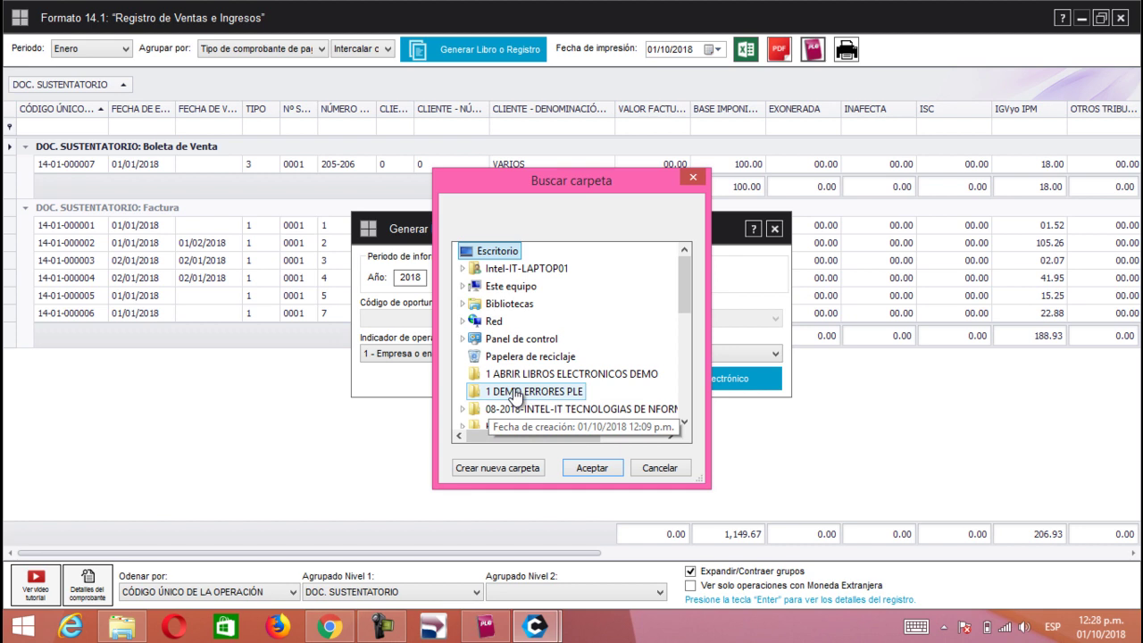
pyautogui.click(516, 397)
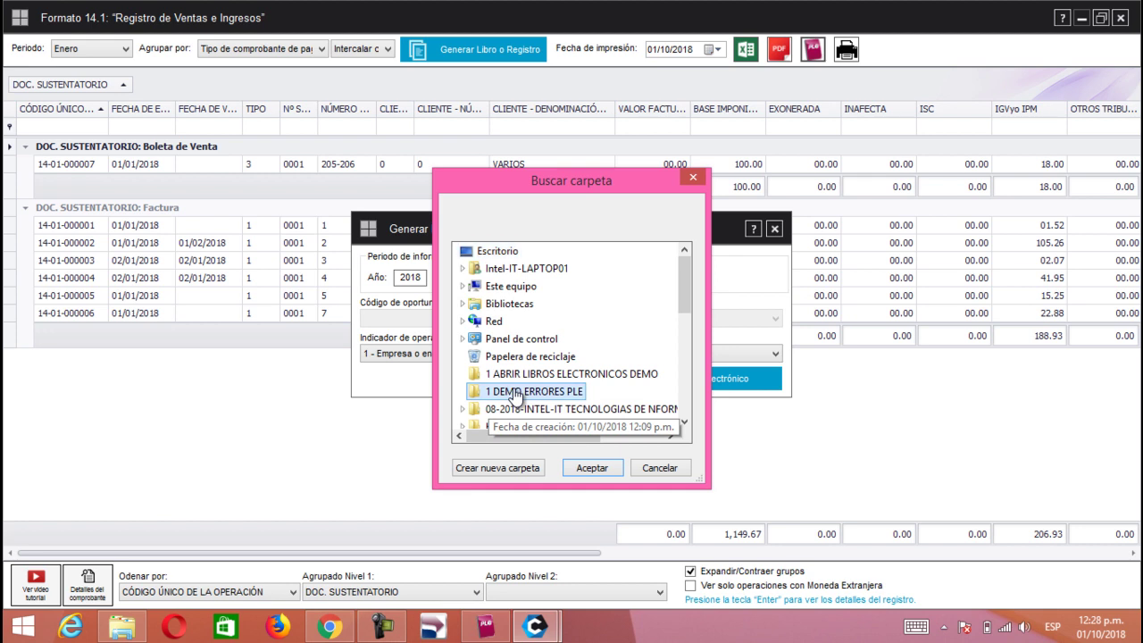
pyautogui.click(577, 471)
pyautogui.click(568, 338)
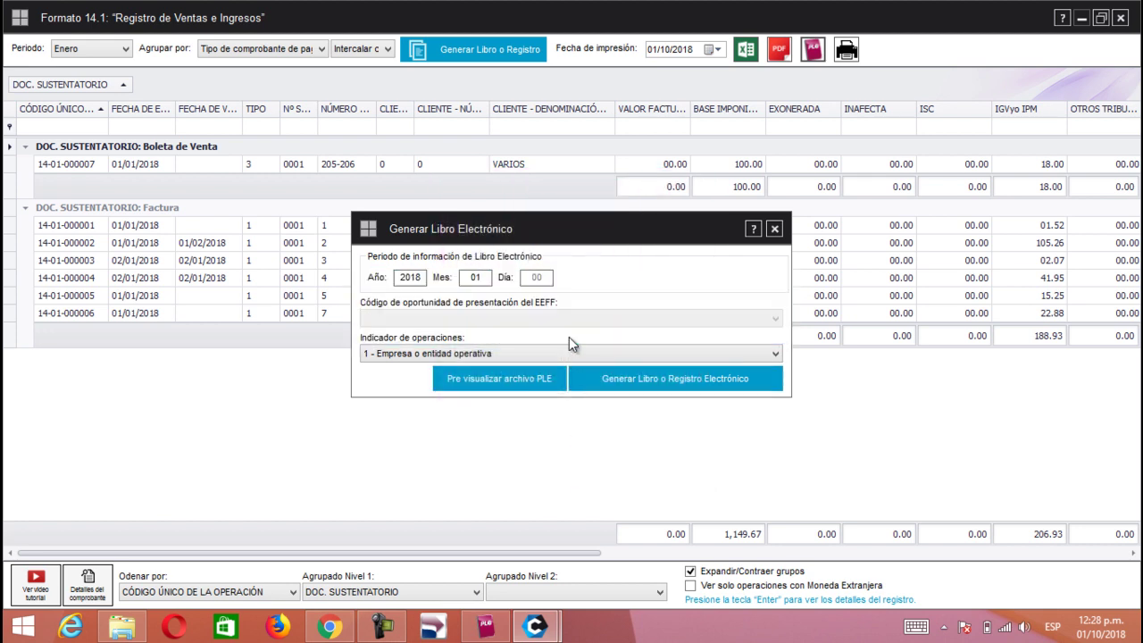
# - Switch to SUNAT PLE, close the inconsistency report and return to the main menu
pyautogui.click(486, 626)
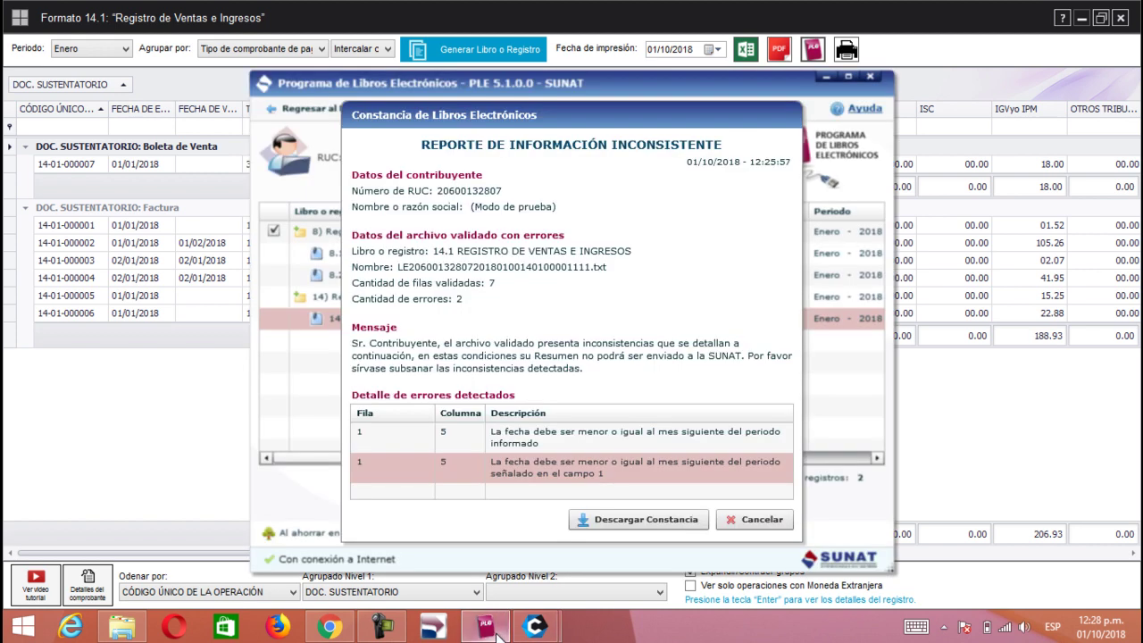
pyautogui.click(770, 524)
pyautogui.click(314, 108)
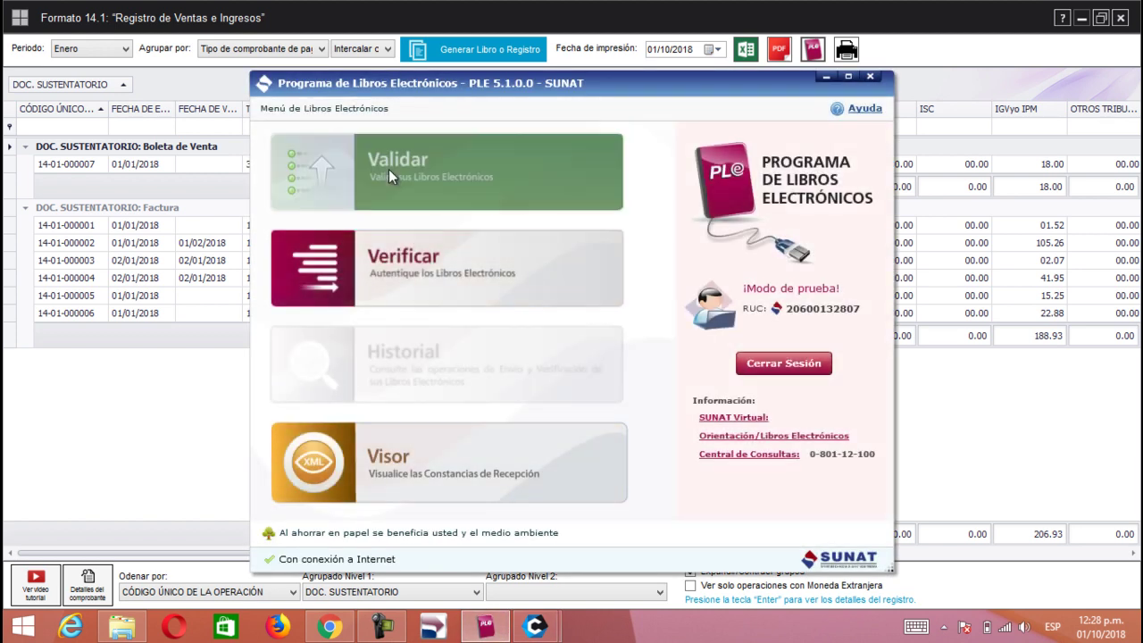
# - Add all three electronic book files from 1 DEMO ERRORES PLE, validate them and minimize the PLE window
pyautogui.click(389, 169)
pyautogui.click(701, 207)
pyautogui.moveTo(544, 260); pyautogui.dragTo(414, 168)
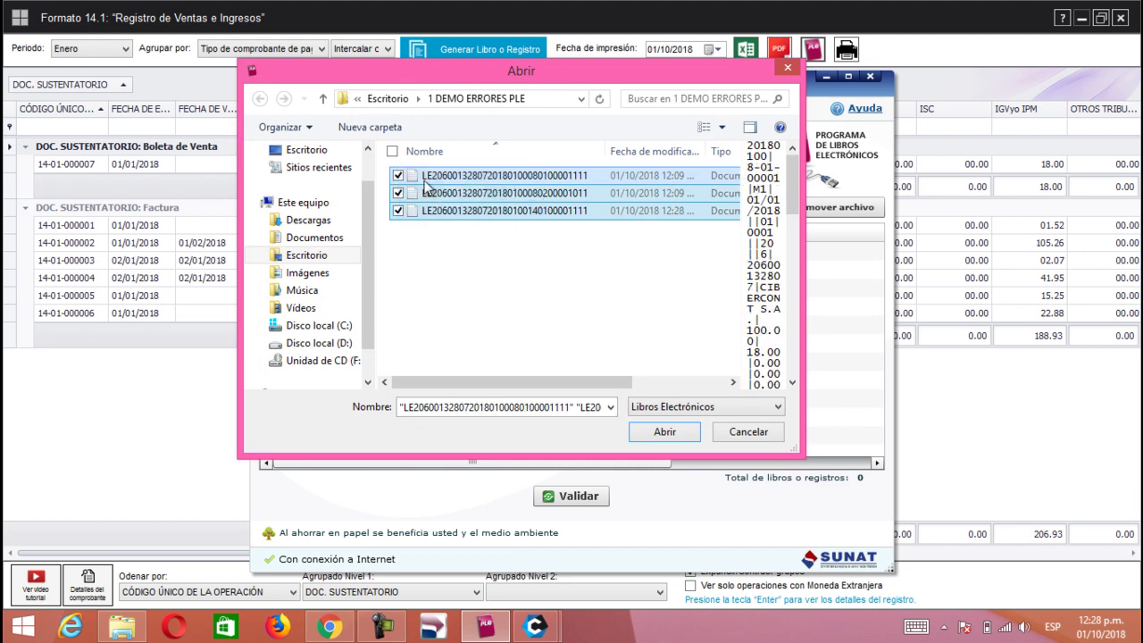
pyautogui.click(658, 439)
pyautogui.click(580, 495)
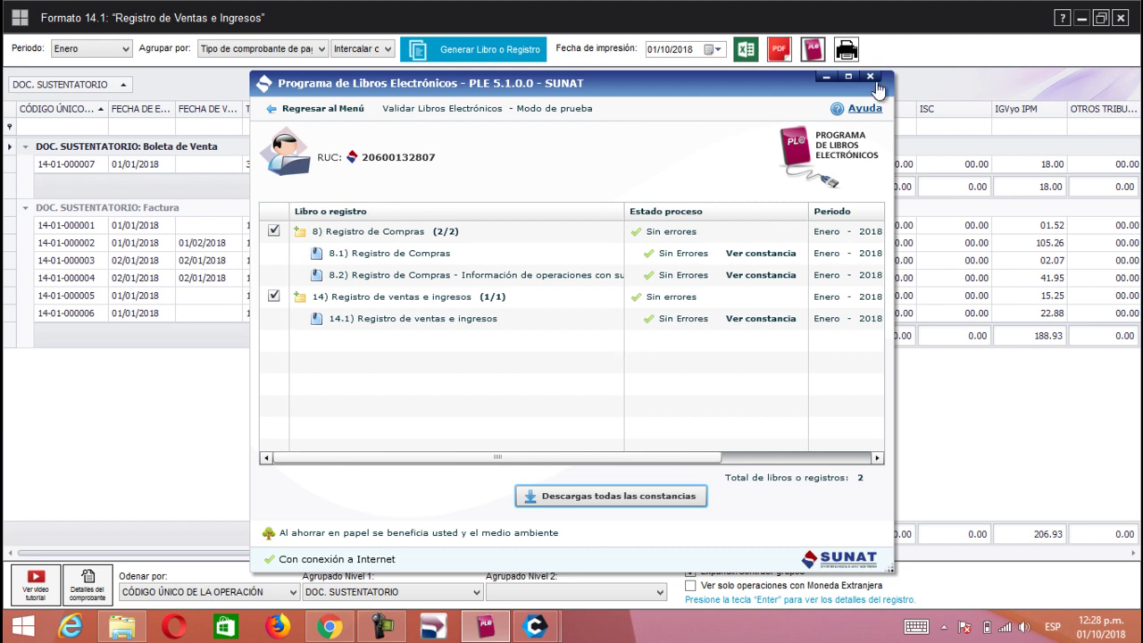
pyautogui.click(827, 78)
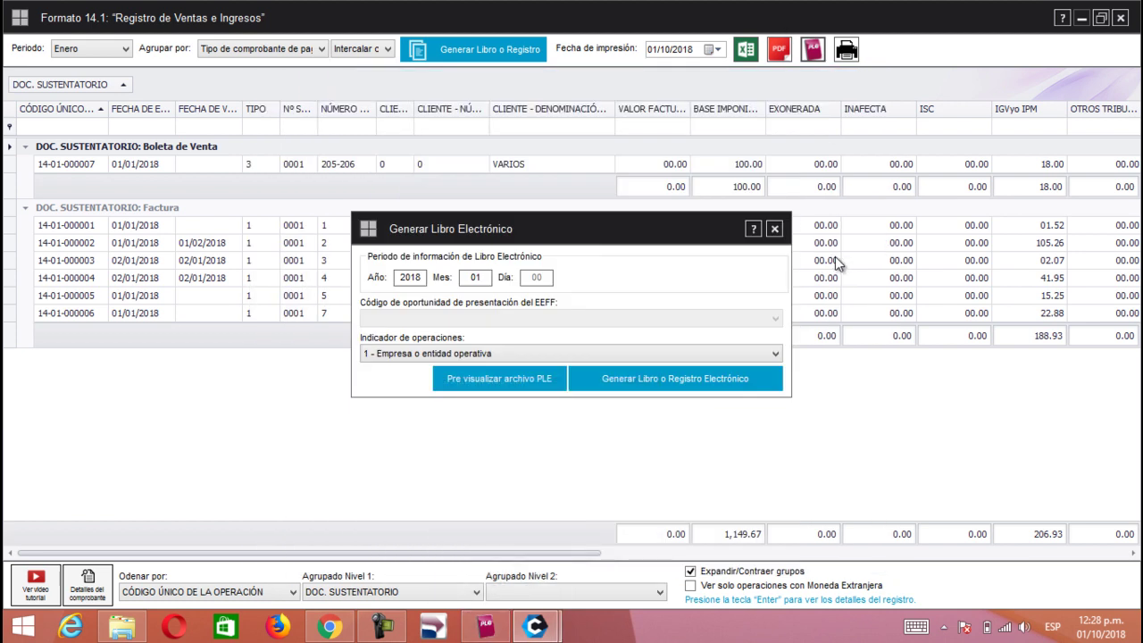